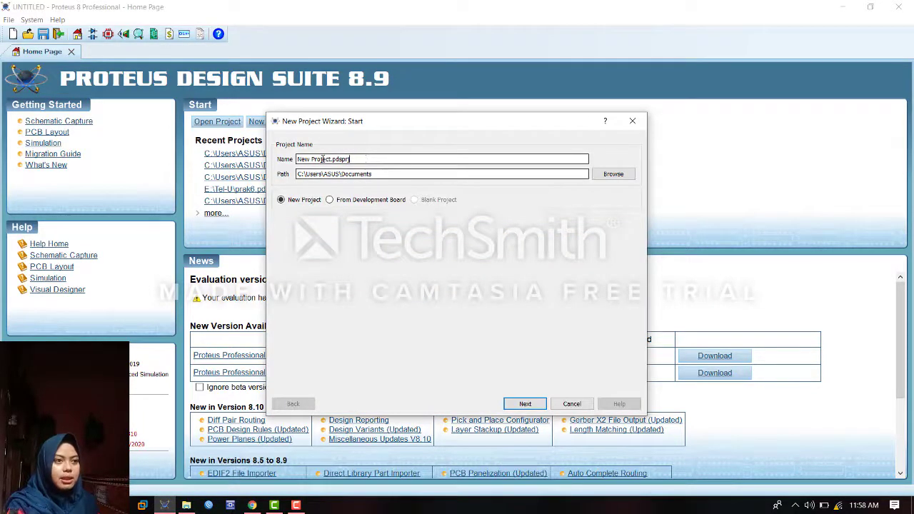
# Step: Name the new project praktikum ujikom
pyautogui.moveTo(366, 159); pyautogui.dragTo(231, 150)
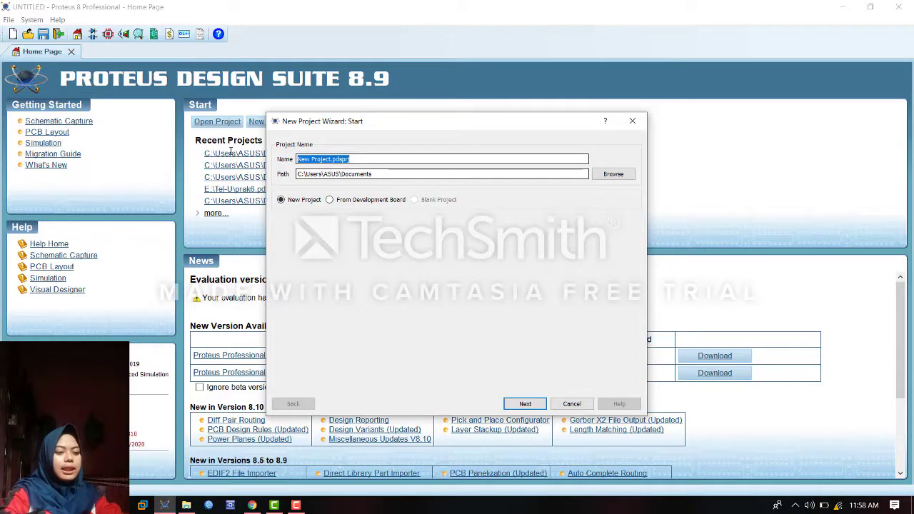
pyautogui.write('prak')
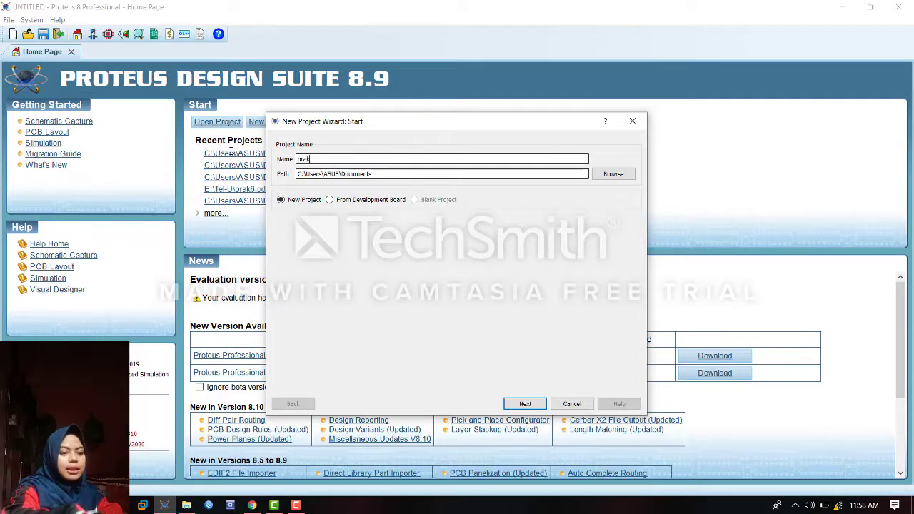
pyautogui.write('tikum u')
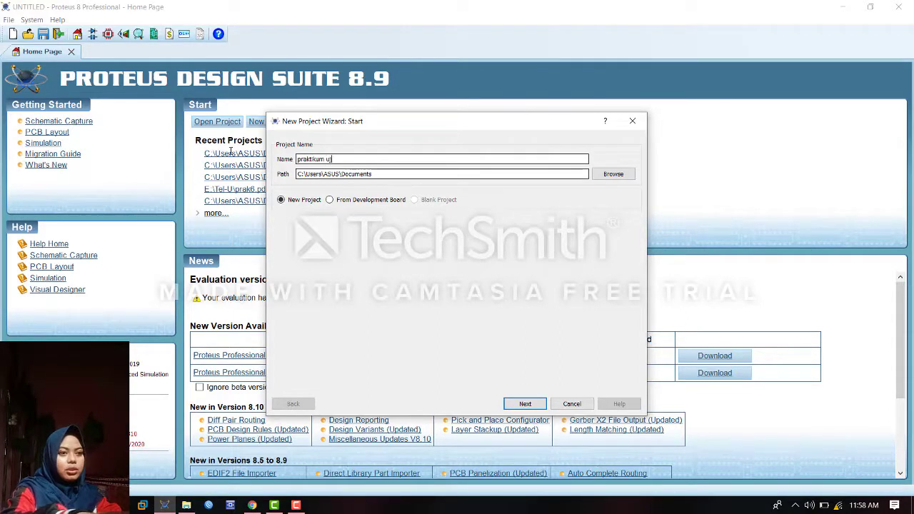
pyautogui.write('jikom')
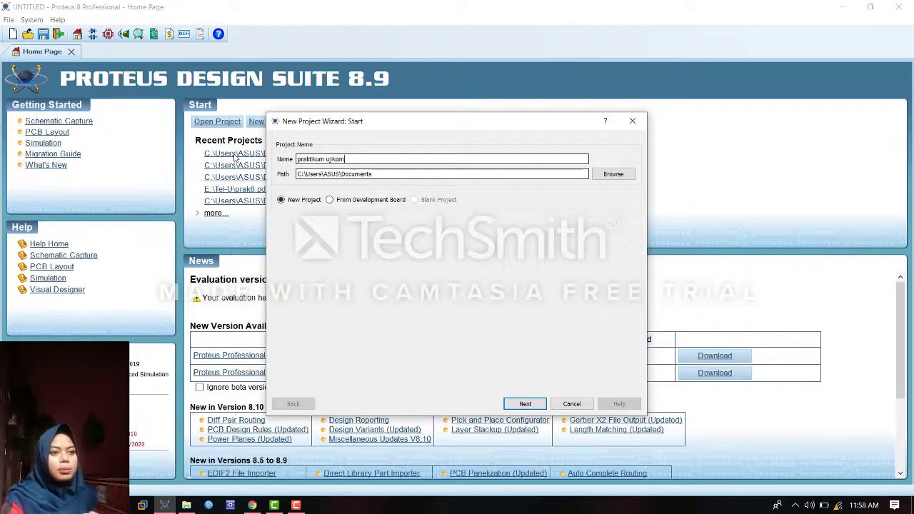
# Step: Create the project with the remaining default settings and no firmware project
pyautogui.click(531, 404)
pyautogui.click(531, 404)
pyautogui.click(532, 404)
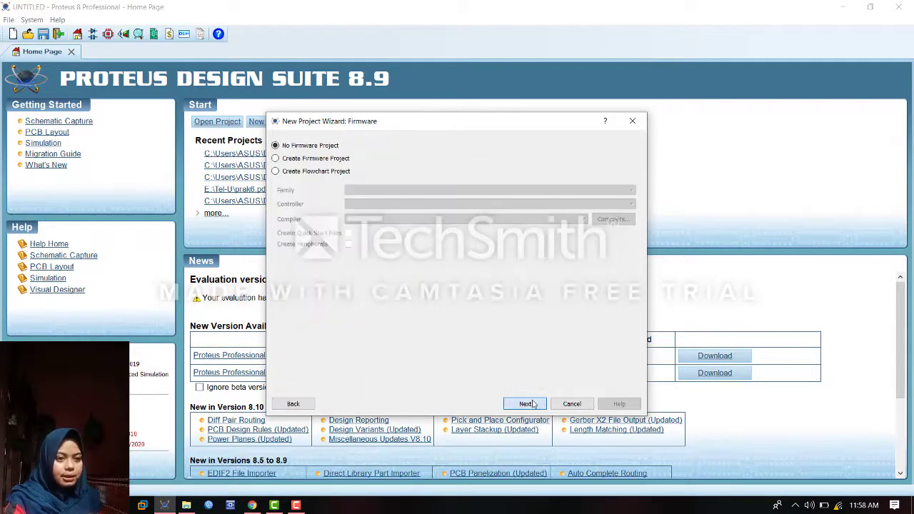
pyautogui.click(532, 404)
pyautogui.click(525, 405)
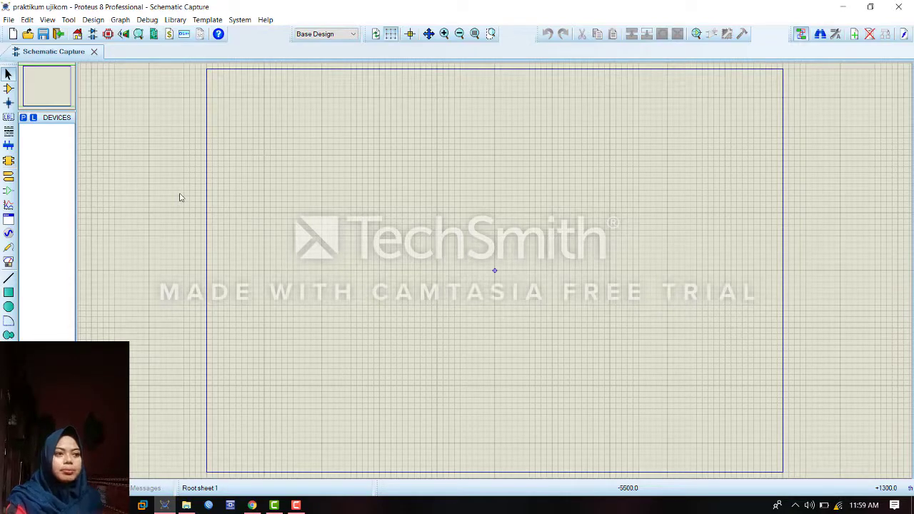
# Step: Find the generic resistor RES with the keyword res and add it to the project's device list
pyautogui.click(8, 90)
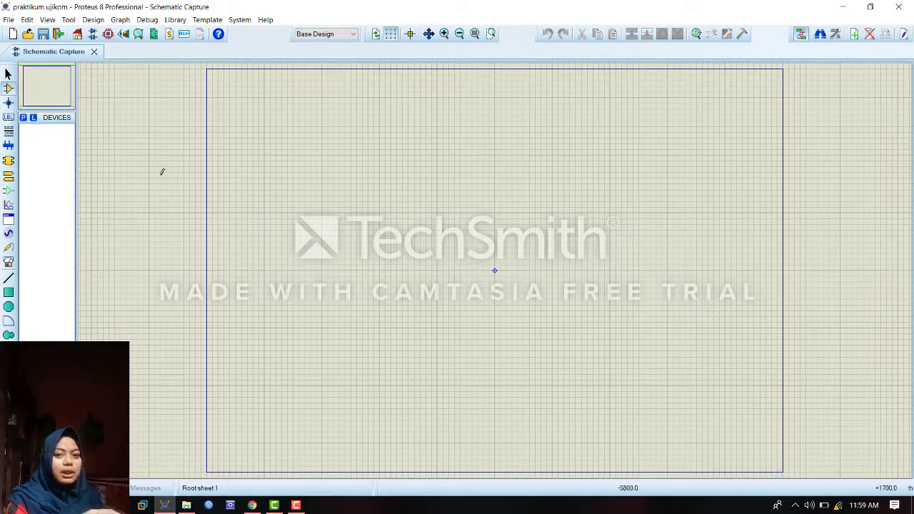
pyautogui.click(24, 118)
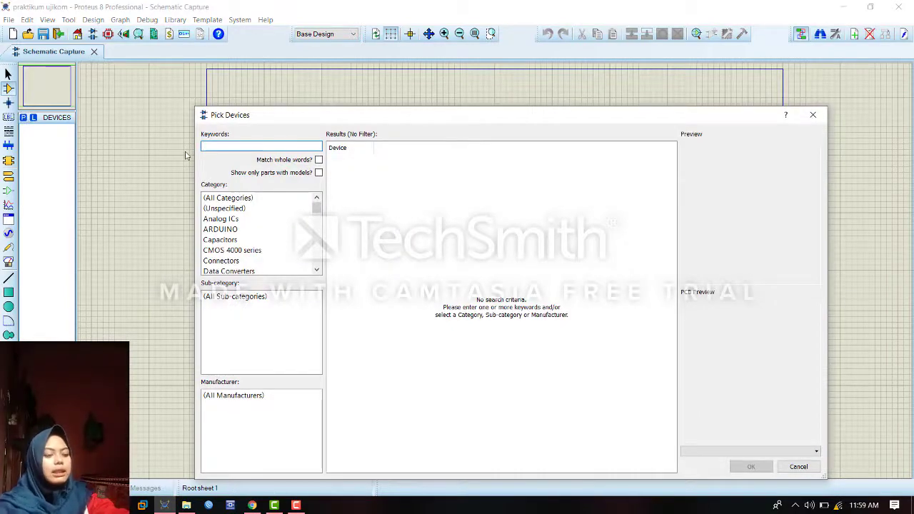
pyautogui.write('r')
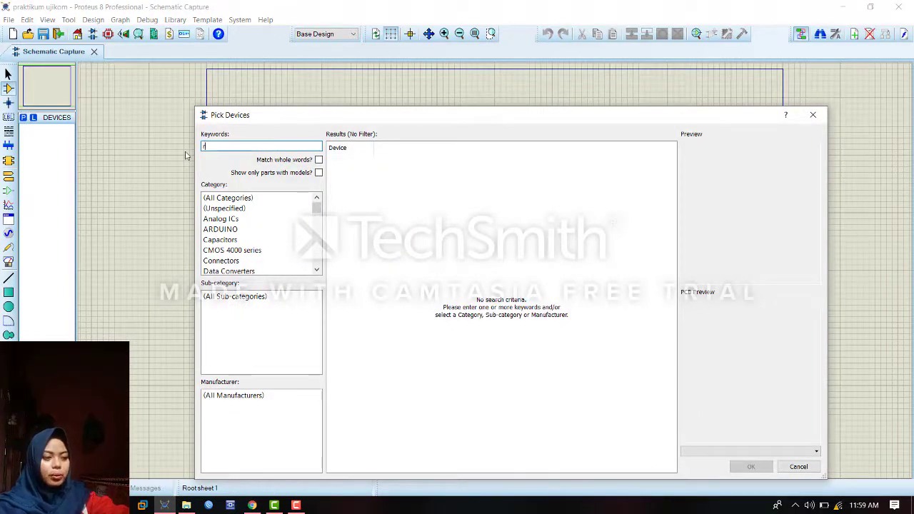
pyautogui.write('es')
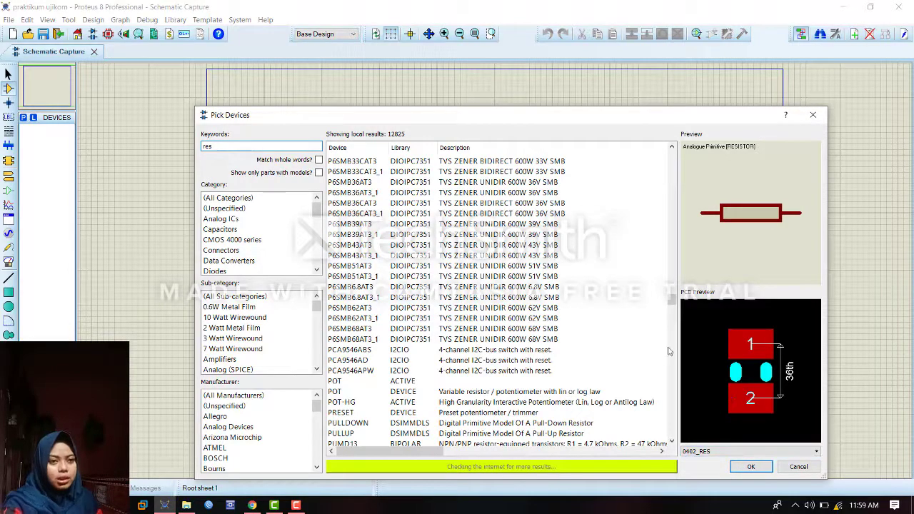
pyautogui.moveTo(672, 303); pyautogui.dragTo(672, 297)
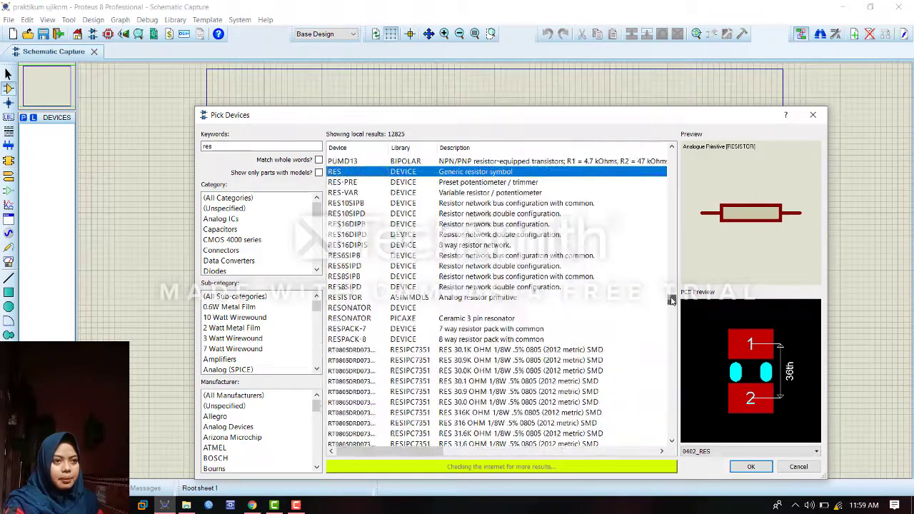
pyautogui.click(750, 470)
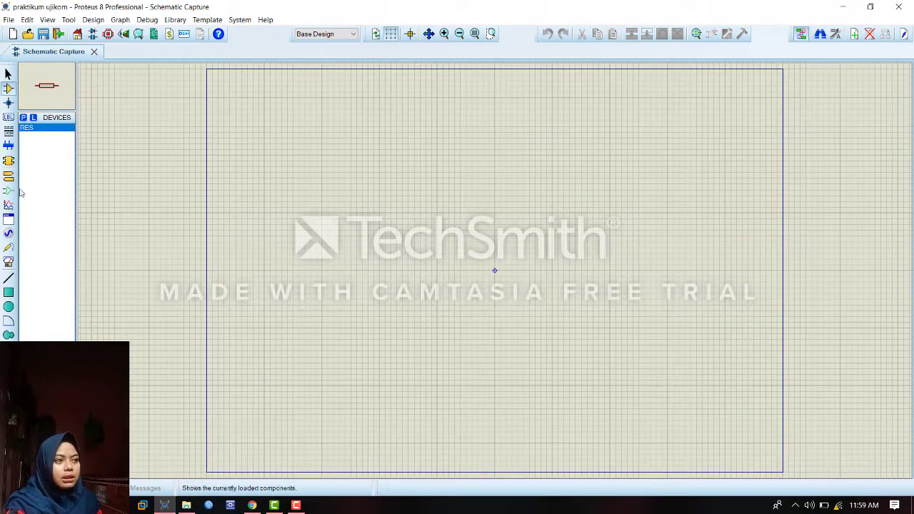
# Step: Find the generic non-electrolytic capacitor CAP with the keyword cap and add it to the device list
pyautogui.click(23, 118)
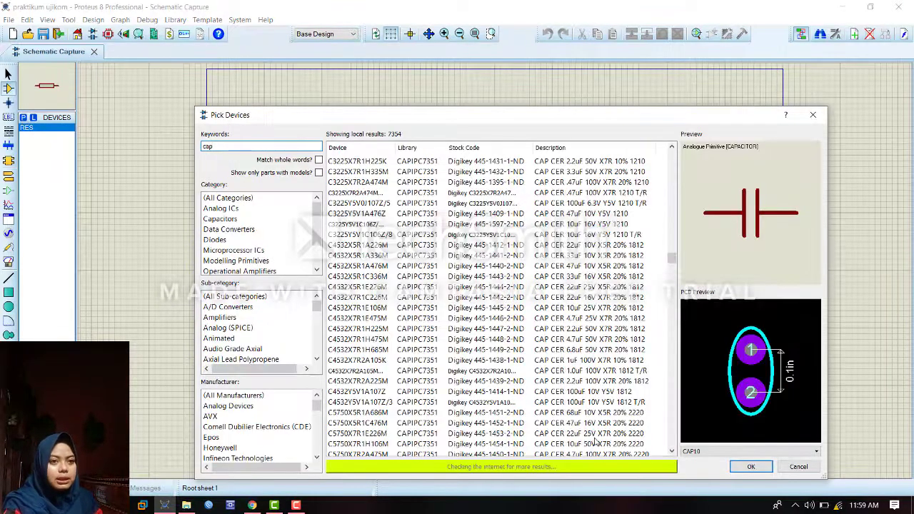
pyautogui.moveTo(671, 258); pyautogui.dragTo(671, 259)
pyautogui.click(643, 297)
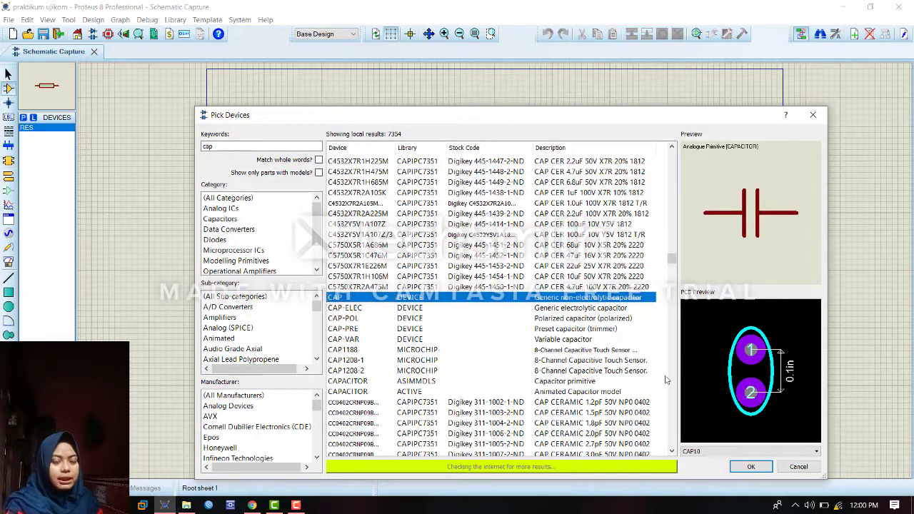
pyautogui.click(750, 467)
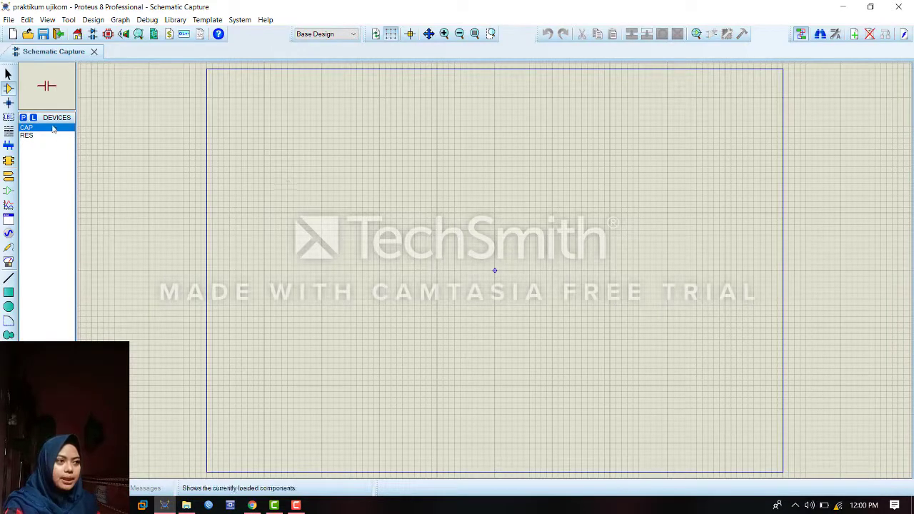
# Step: Place three RES resistors: one in the sheet's upper-left area, one just above the sheet origin and one to its right in the same row
pyautogui.click(32, 135)
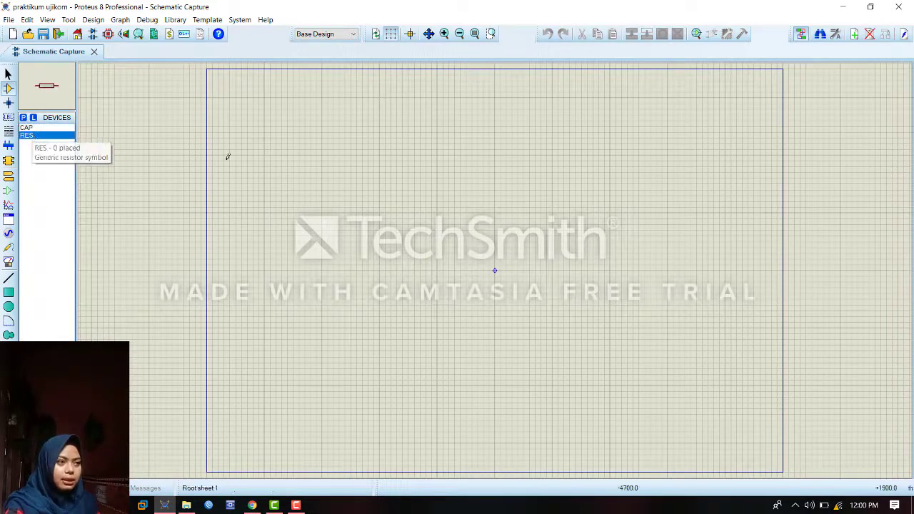
pyautogui.click(289, 151)
pyautogui.click(290, 151)
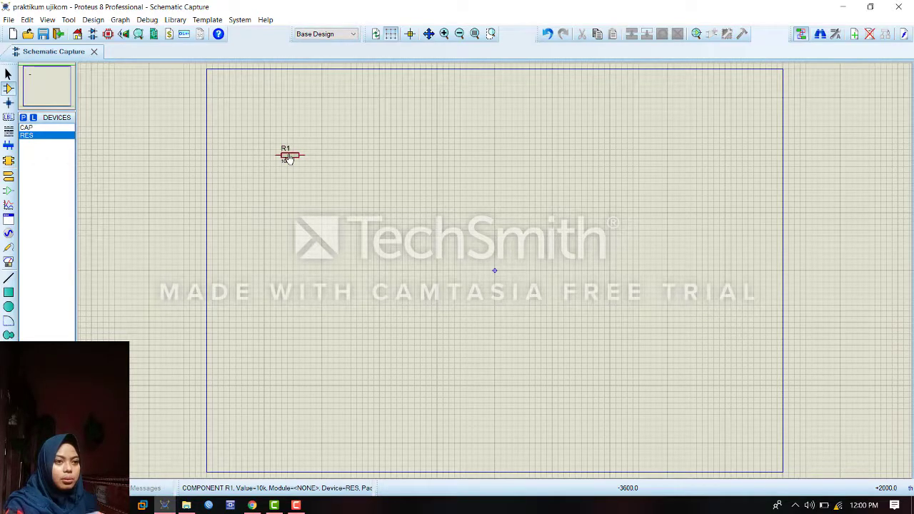
pyautogui.click(487, 208)
pyautogui.click(486, 207)
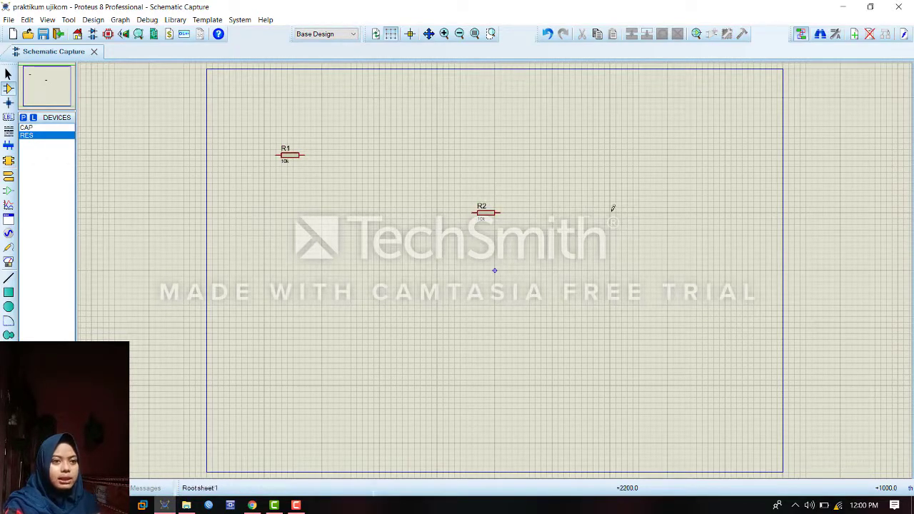
pyautogui.click(589, 208)
pyautogui.click(589, 207)
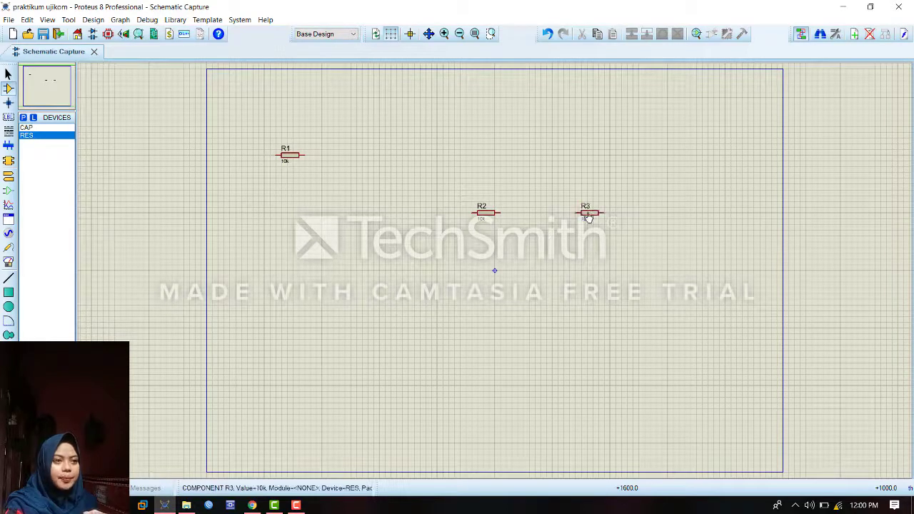
# Step: Place two CAP capacitors: one to the right of R1 in its row, and one left of R2 in the lower row
pyautogui.click(40, 129)
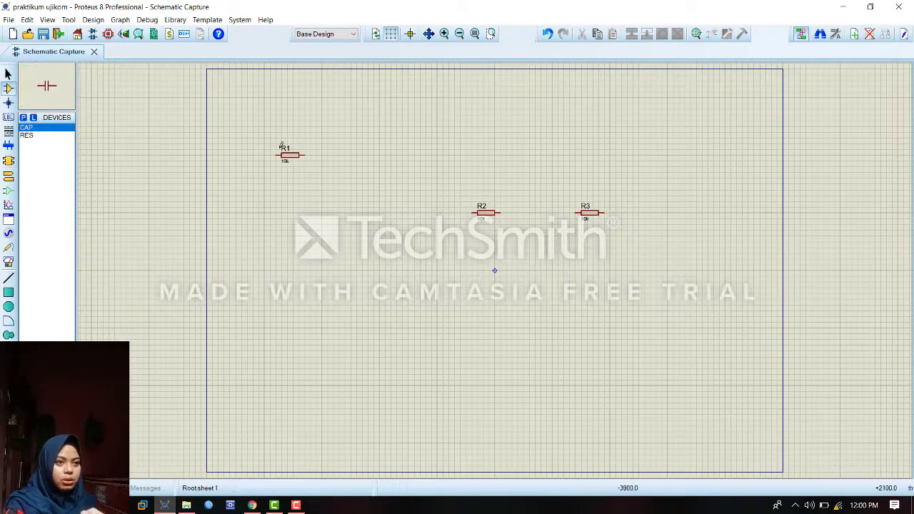
pyautogui.click(401, 154)
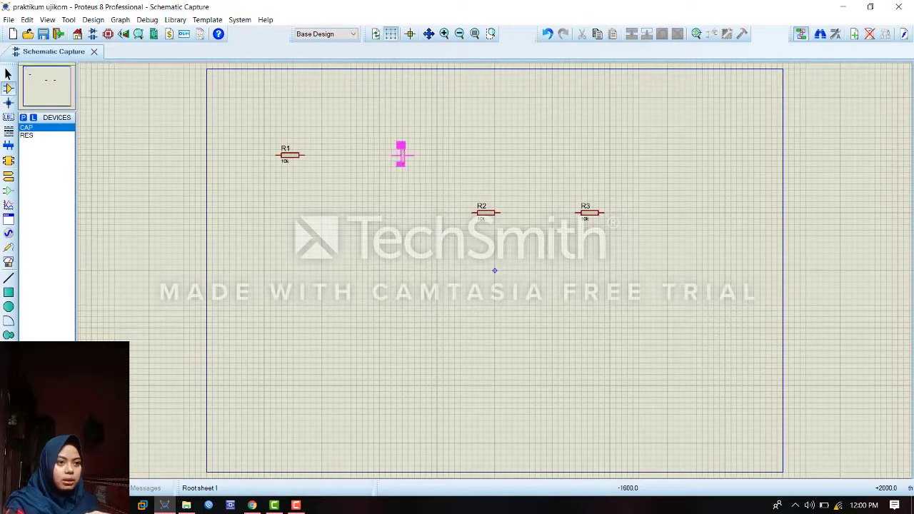
pyautogui.click(401, 154)
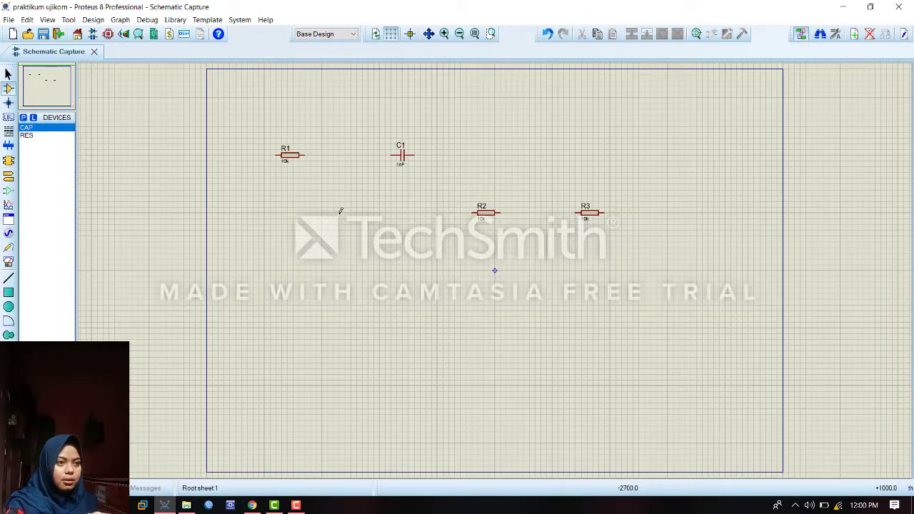
pyautogui.click(340, 212)
pyautogui.click(340, 212)
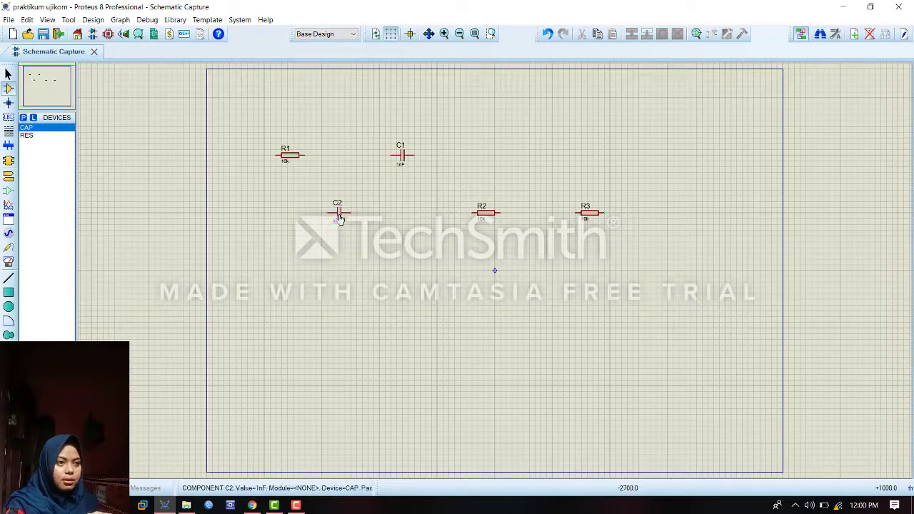
# Step: Set the resistance of resistor R1 to 2k
pyautogui.doubleClick(291, 161)
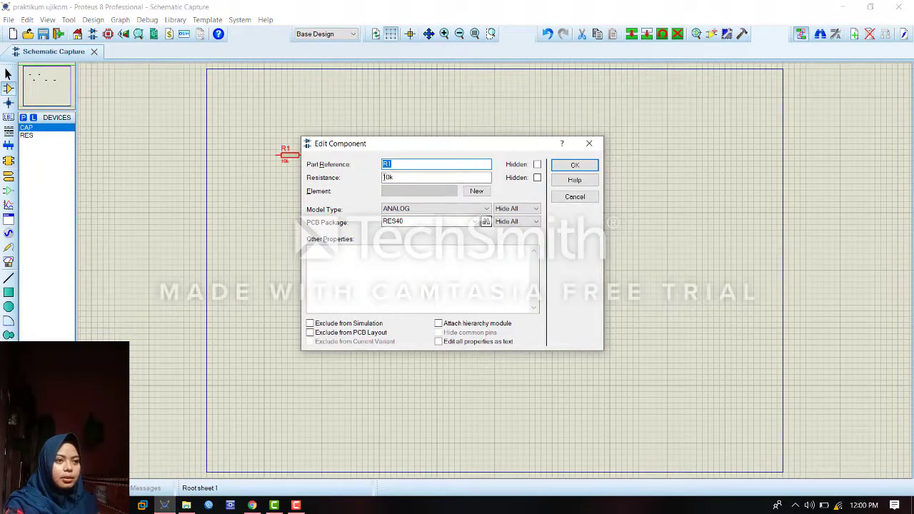
pyautogui.doubleClick(391, 177)
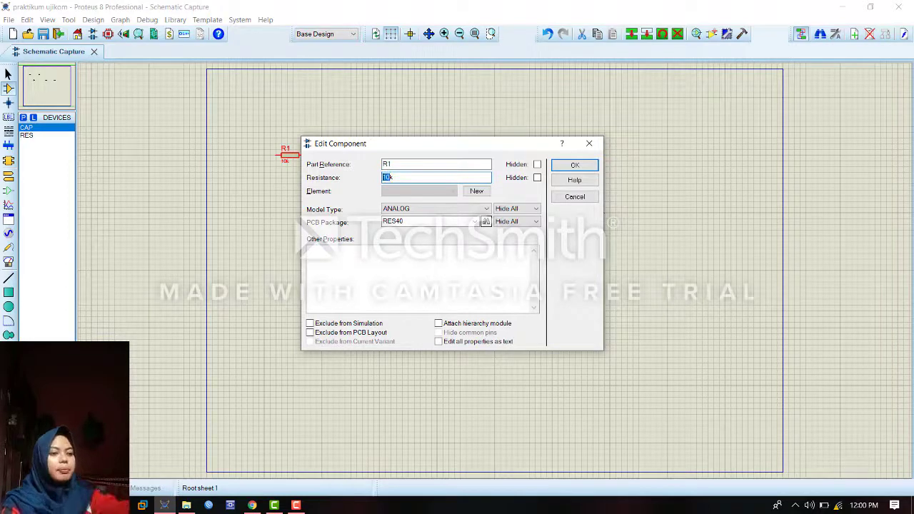
pyautogui.write('1k')
pyautogui.press('Return')
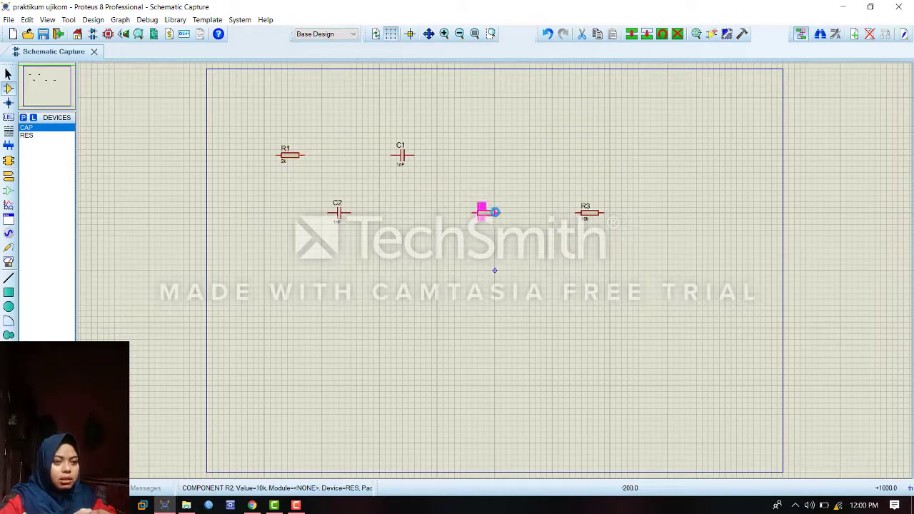
# Step: Set the resistance of resistor R2 to 2k
pyautogui.doubleClick(489, 212)
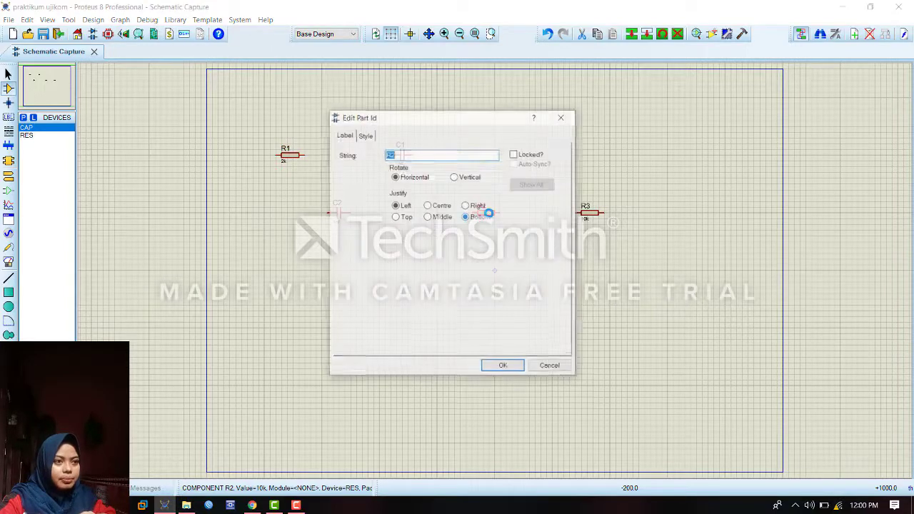
pyautogui.click(562, 117)
pyautogui.doubleClick(488, 213)
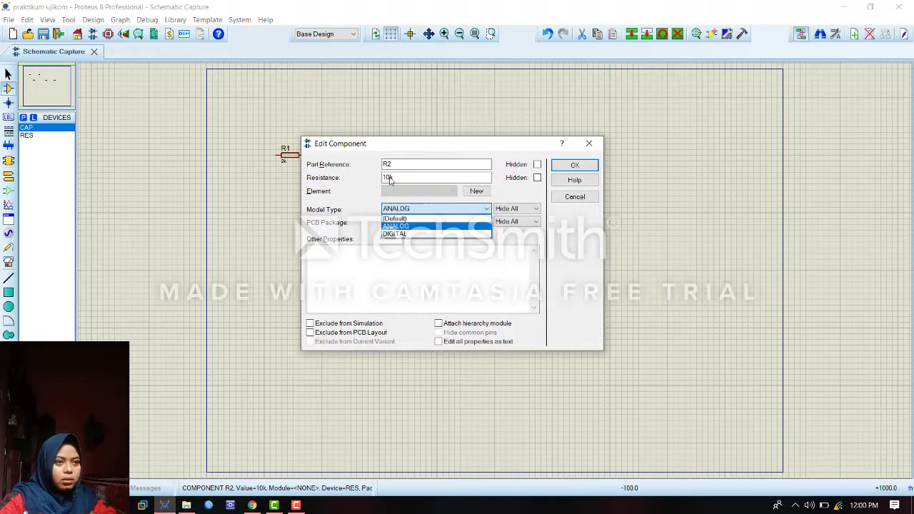
pyautogui.click(391, 178)
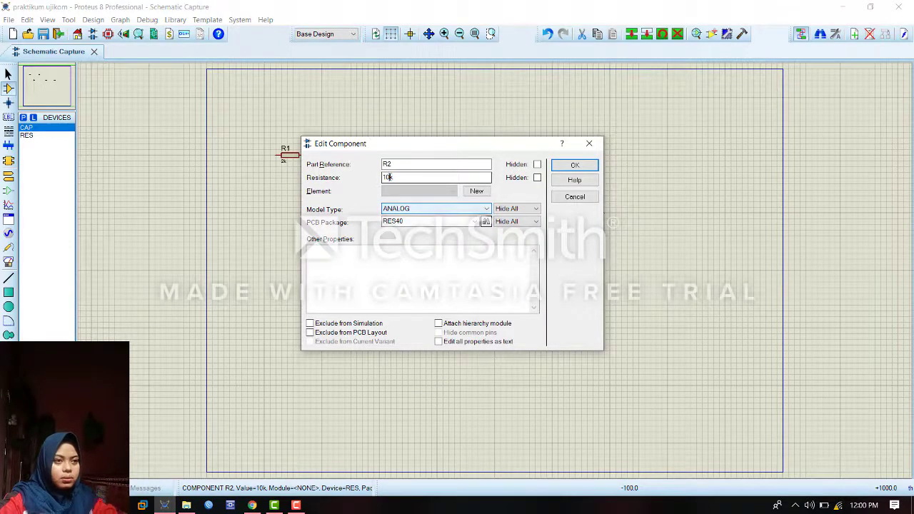
pyautogui.moveTo(393, 178); pyautogui.dragTo(374, 175)
pyautogui.write('2k')
pyautogui.press('Return')
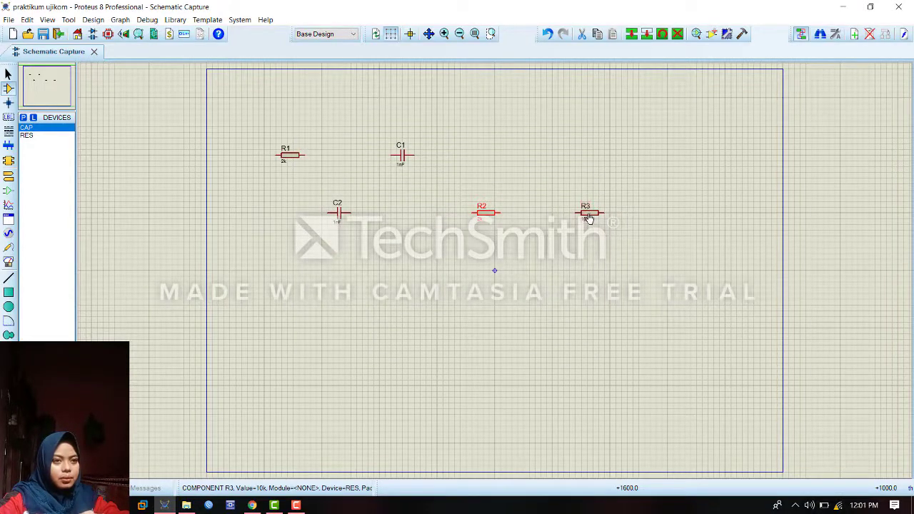
# Step: Set the resistance of resistor R3 to 3k
pyautogui.doubleClick(587, 216)
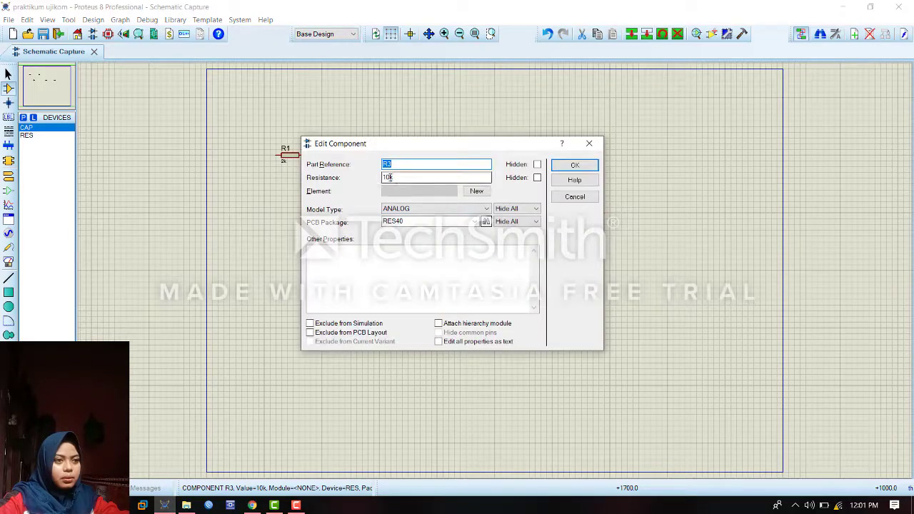
pyautogui.doubleClick(390, 178)
pyautogui.write('3k')
pyautogui.press('Return')
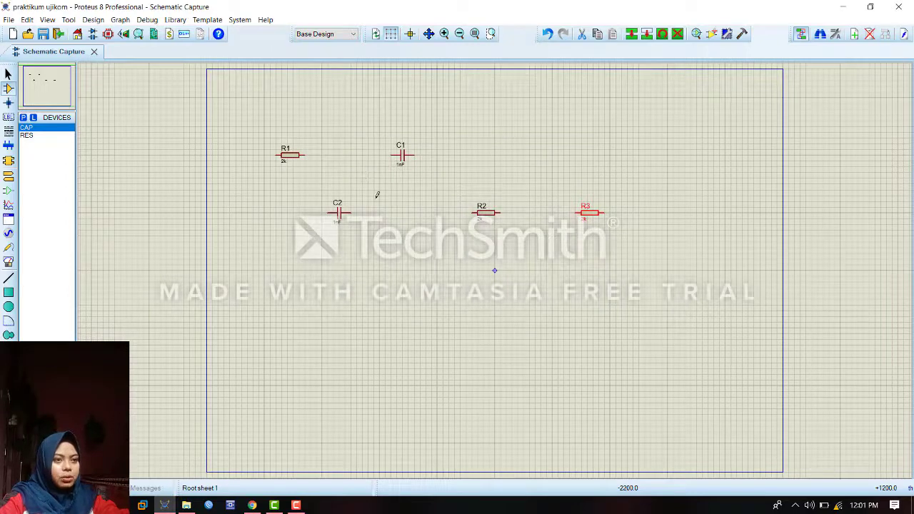
# Step: Set the capacitance of capacitor C1 to 2uF
pyautogui.doubleClick(404, 157)
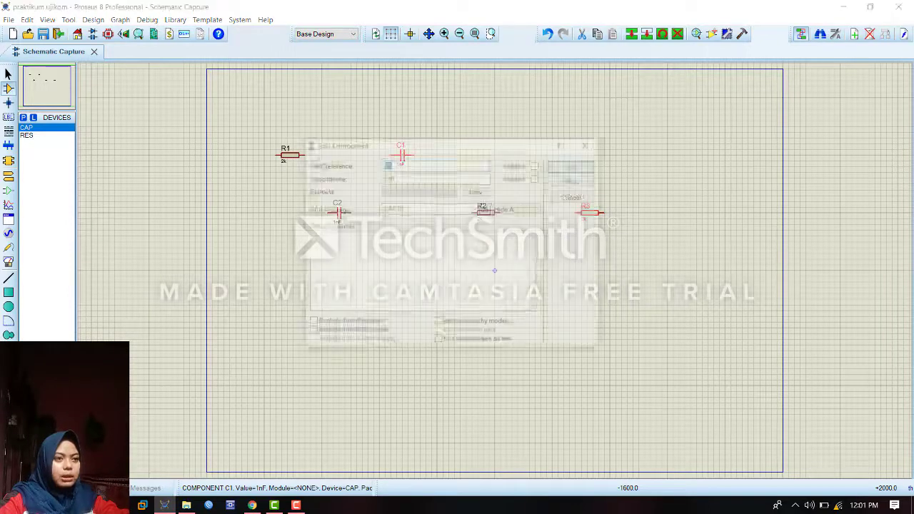
pyautogui.doubleClick(382, 177)
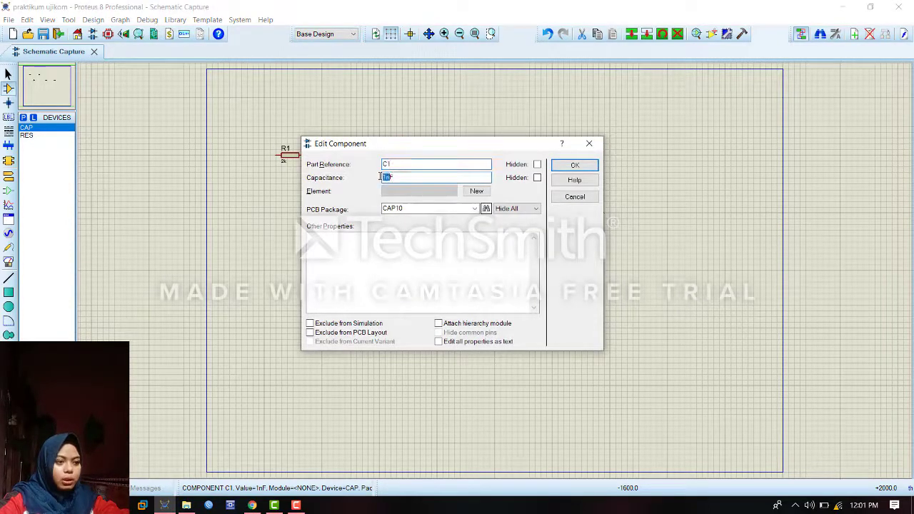
pyautogui.write('2F')
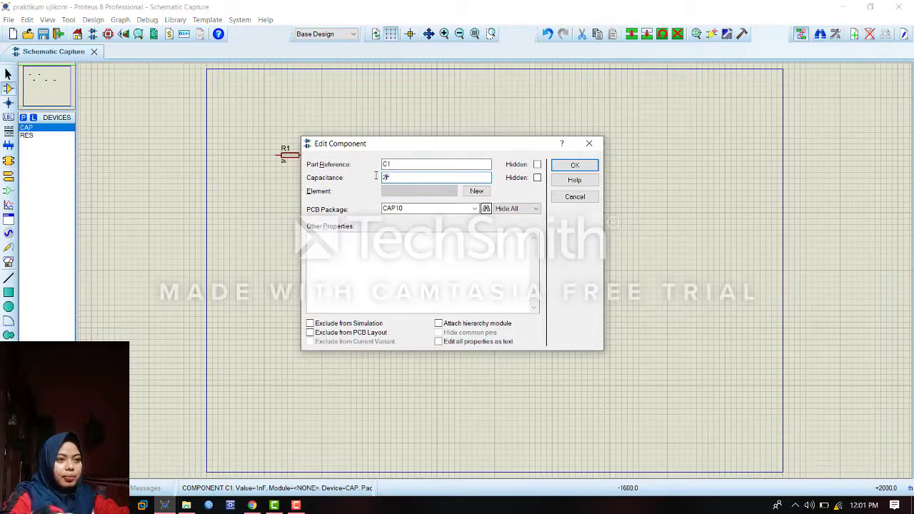
pyautogui.press('Return')
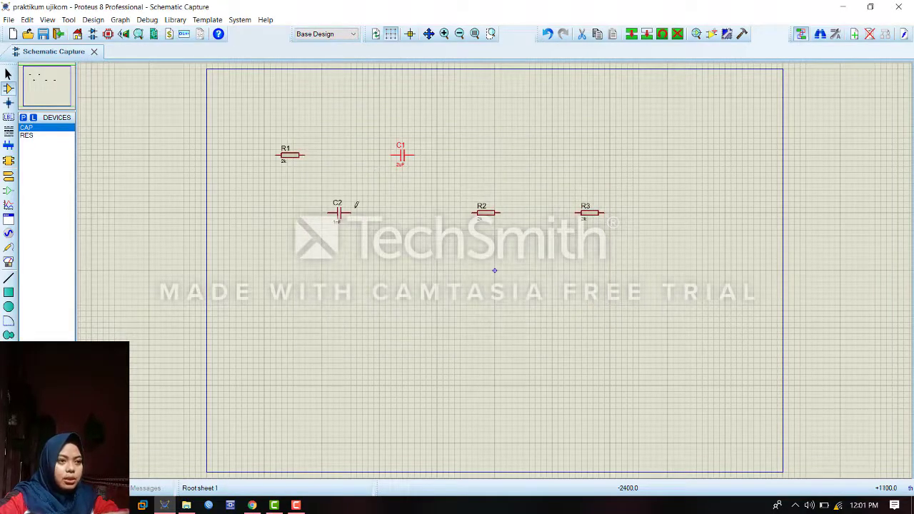
# Step: Set the capacitance of capacitor C2 to 52nF
pyautogui.doubleClick(338, 212)
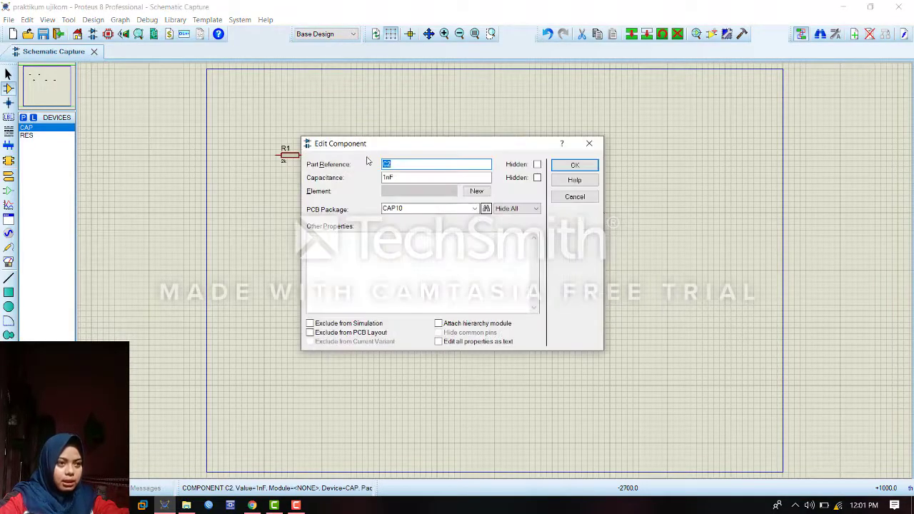
pyautogui.press('Tab')
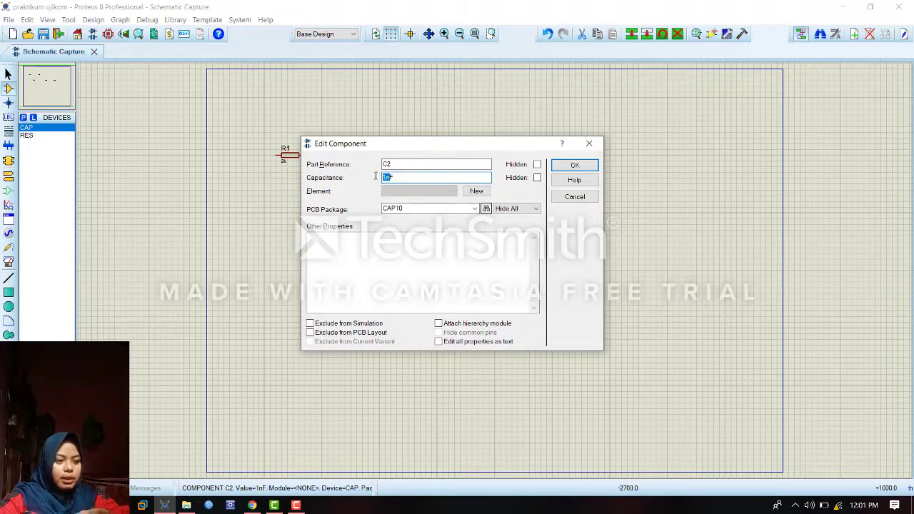
pyautogui.write('3')
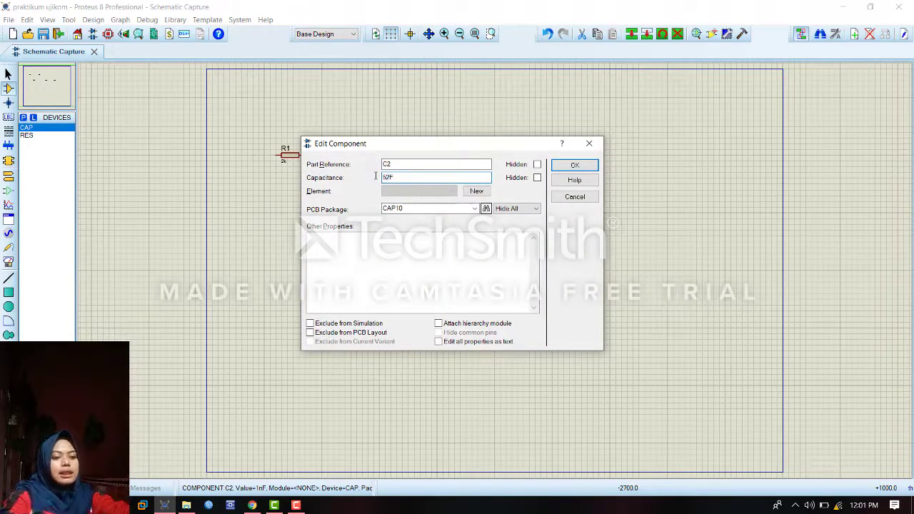
pyautogui.write('2nF')
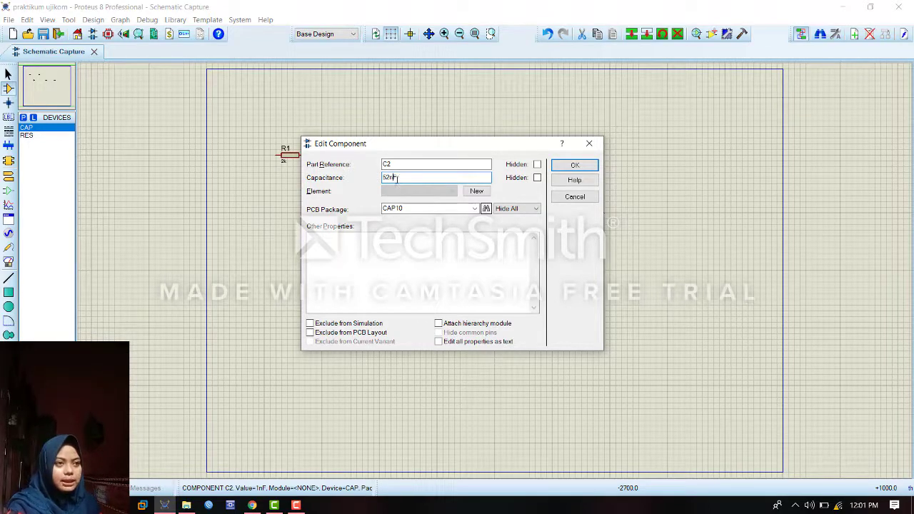
pyautogui.click(576, 166)
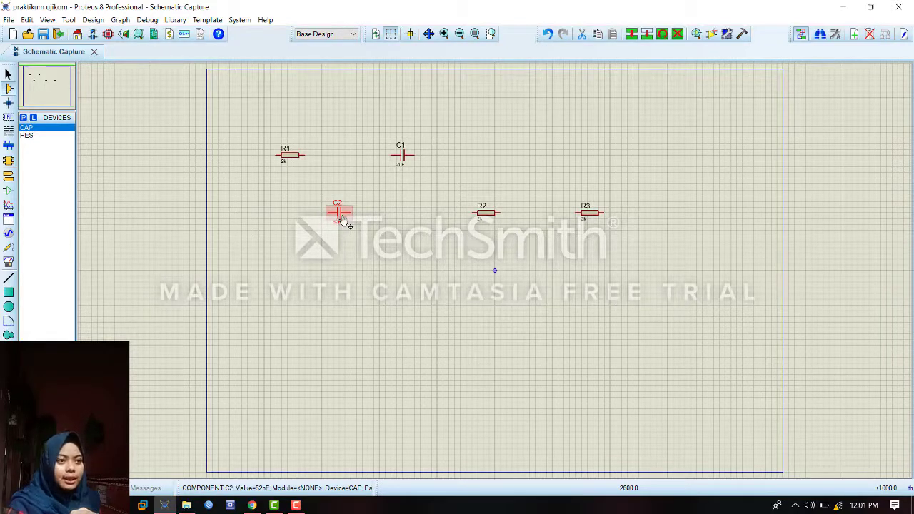
pyautogui.doubleClick(342, 219)
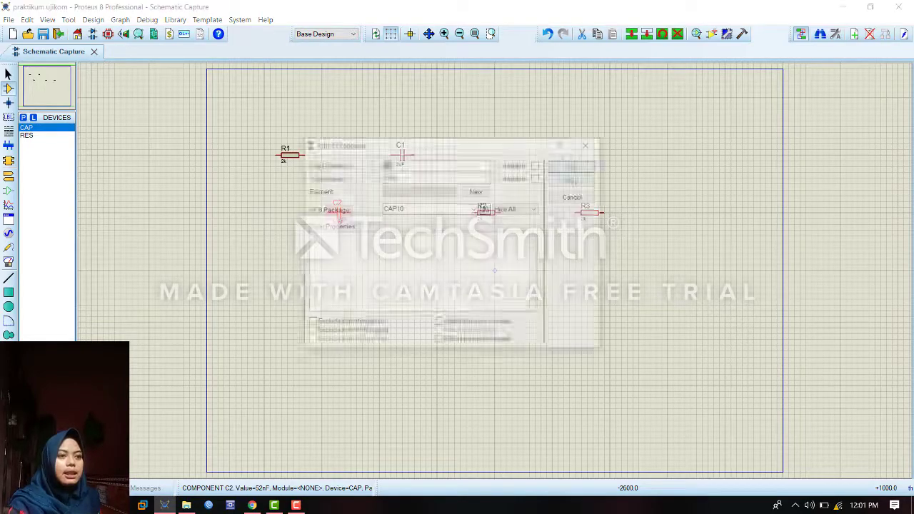
pyautogui.click(592, 145)
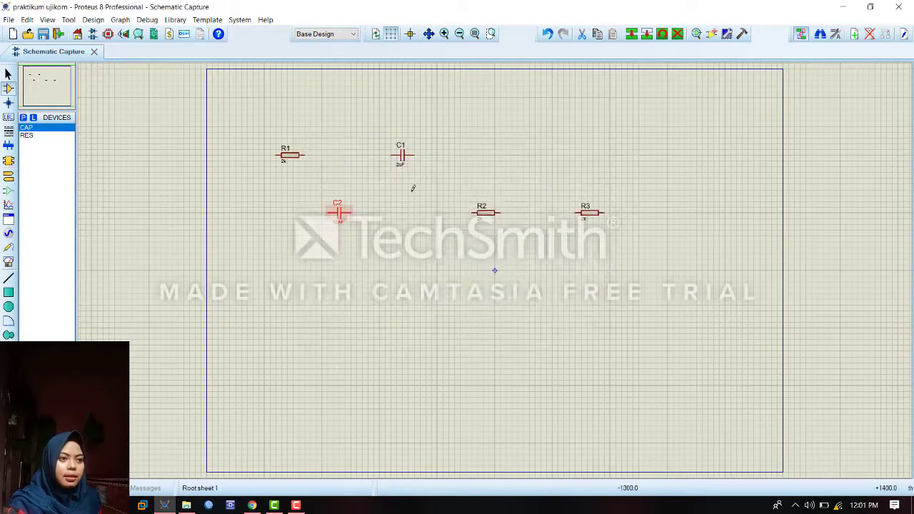
# Step: Rotate capacitor C2 and resistors R2 and R3 clockwise so they stand vertically
pyautogui.rightClick(341, 209)
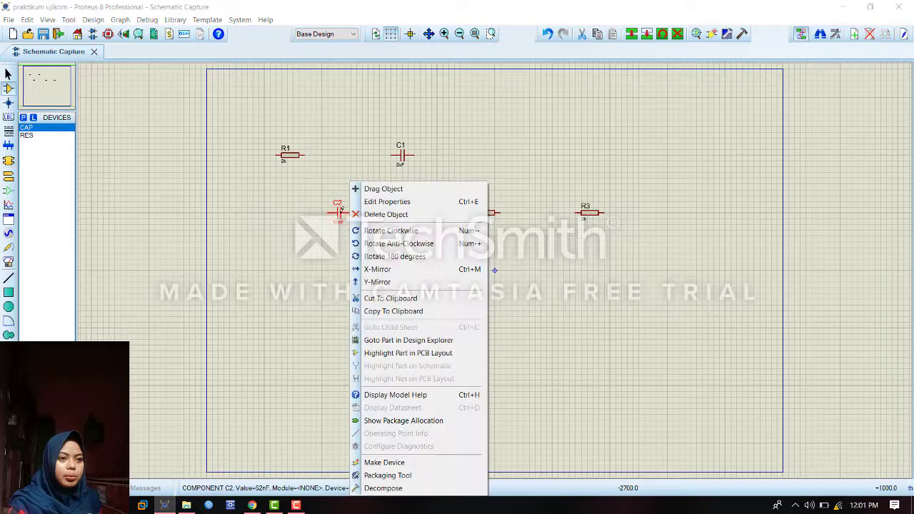
pyautogui.click(385, 235)
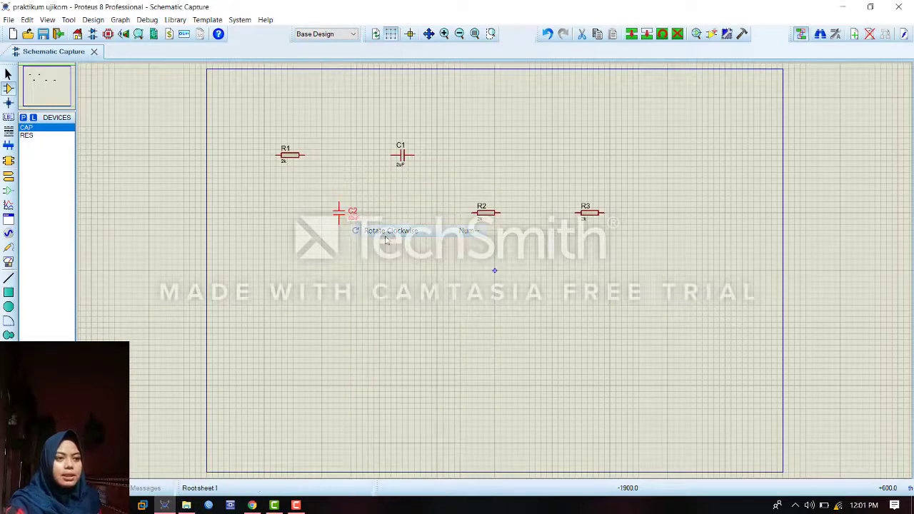
pyautogui.rightClick(489, 222)
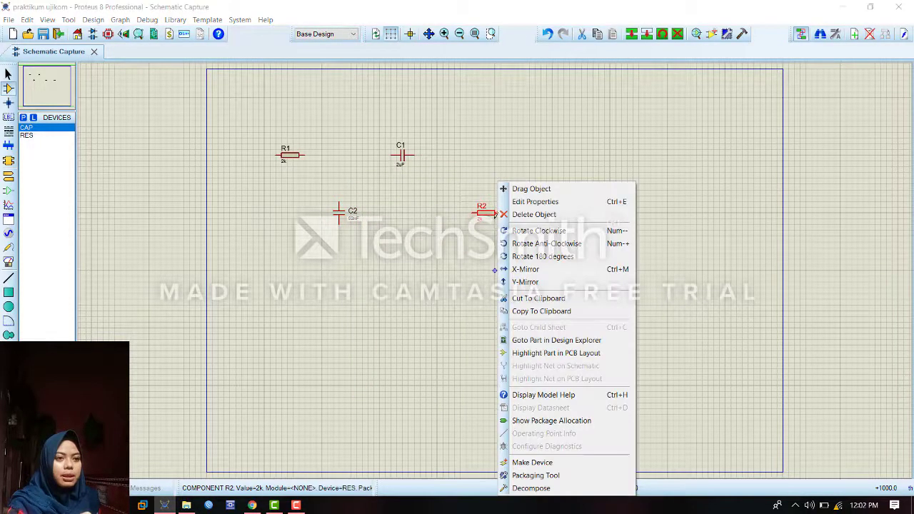
pyautogui.click(536, 232)
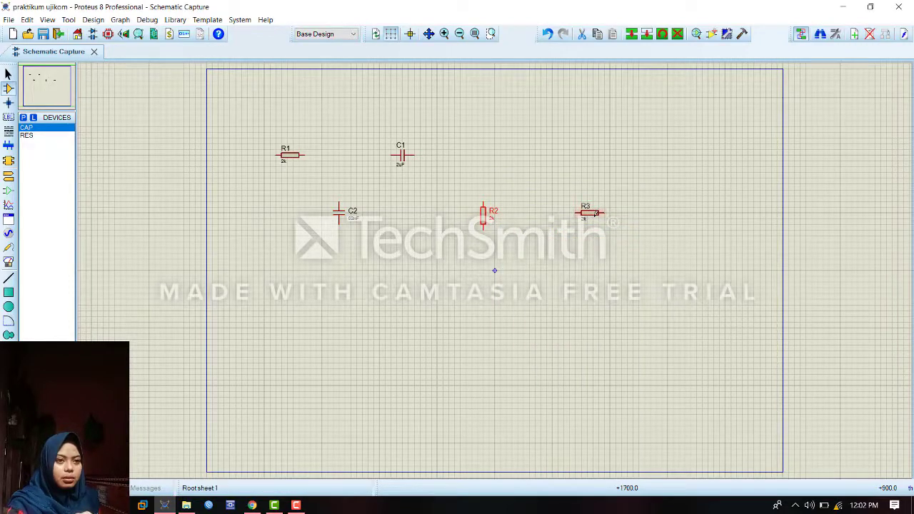
pyautogui.rightClick(596, 212)
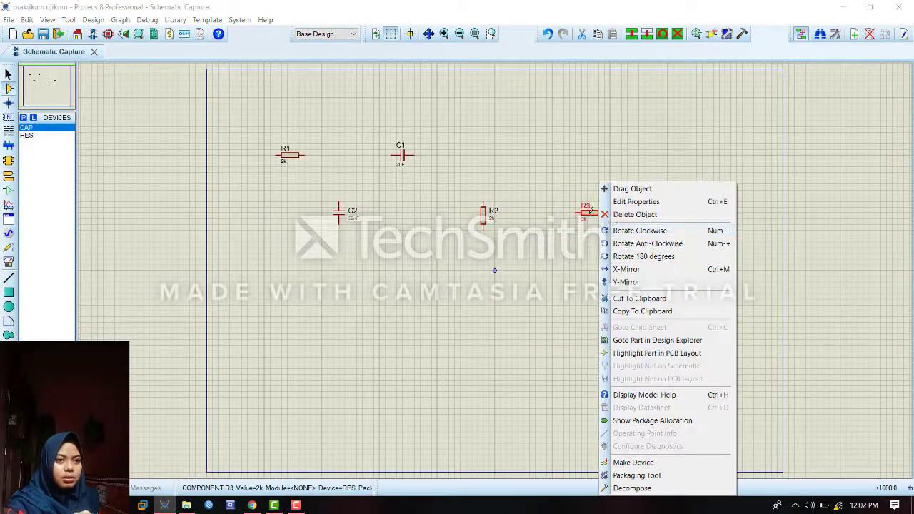
pyautogui.click(640, 231)
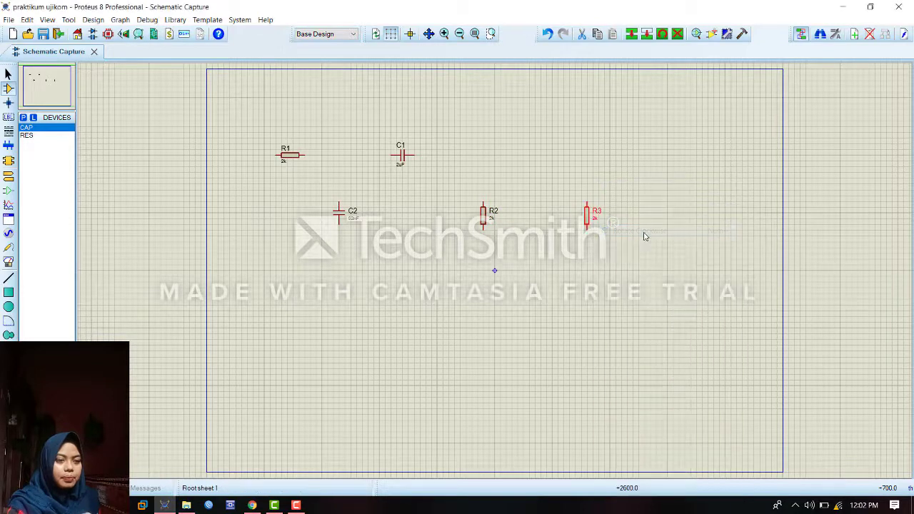
# Step: Wire R1 through C1 to the upper pin of R3, and connect the lower pin of C2 to the lower pin of R3
pyautogui.click(308, 152)
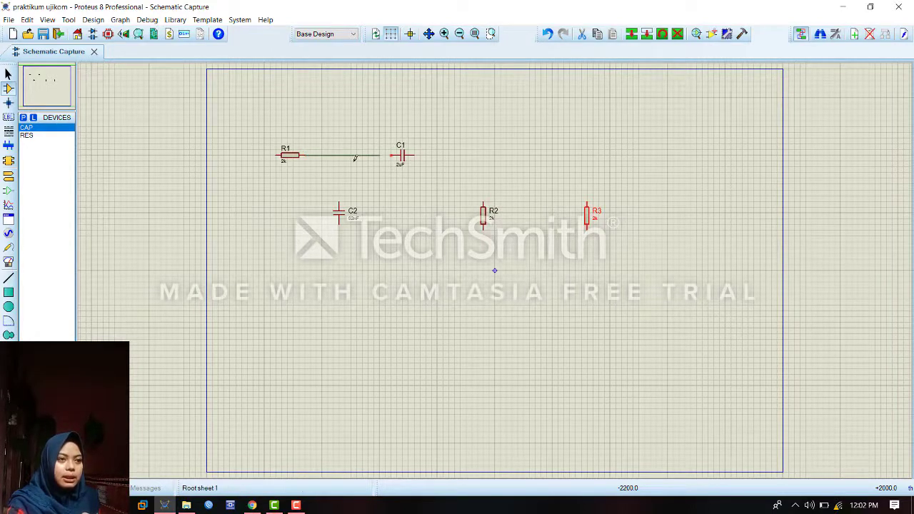
pyautogui.click(393, 155)
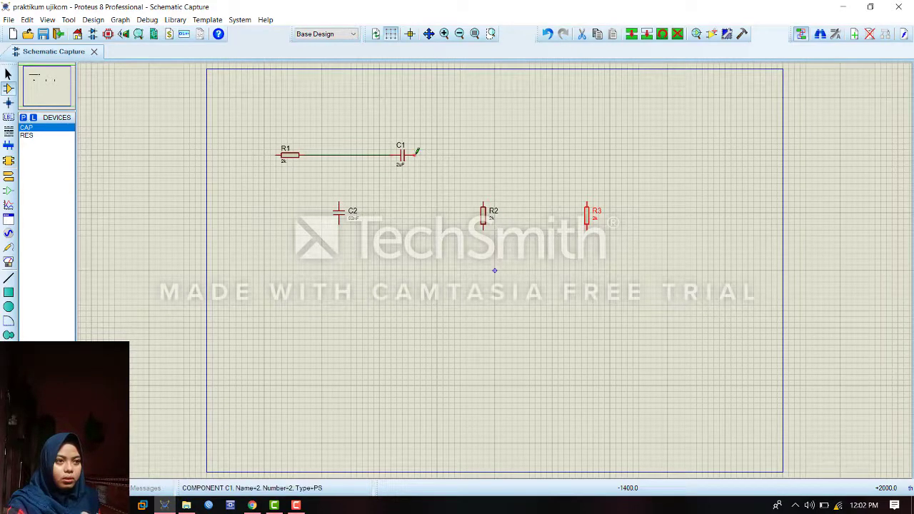
pyautogui.click(417, 154)
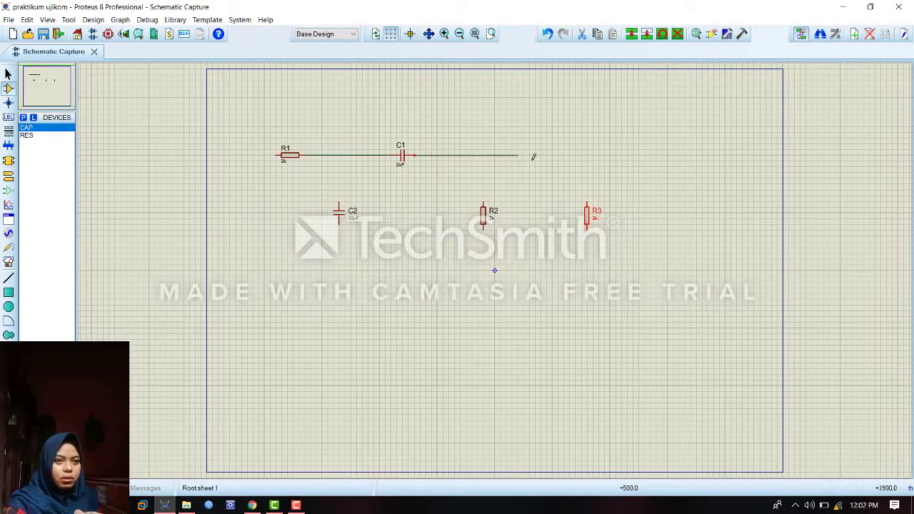
pyautogui.click(587, 200)
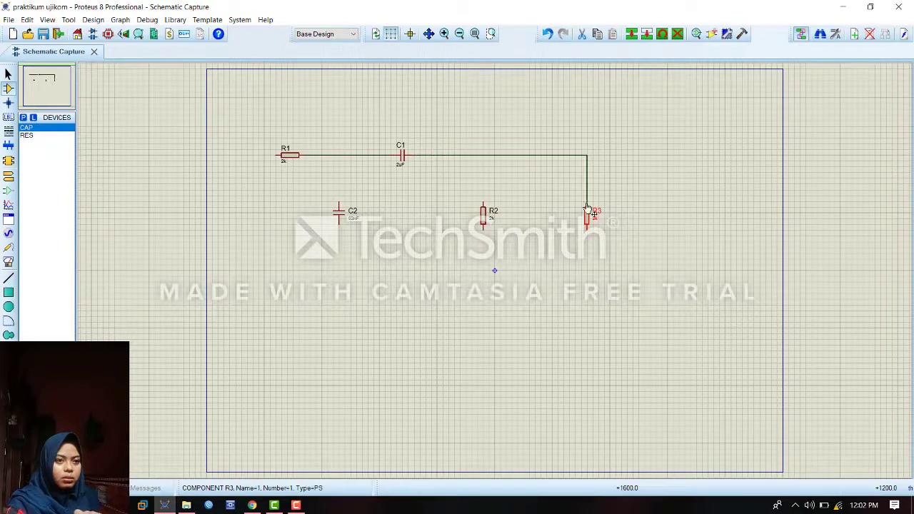
pyautogui.click(340, 220)
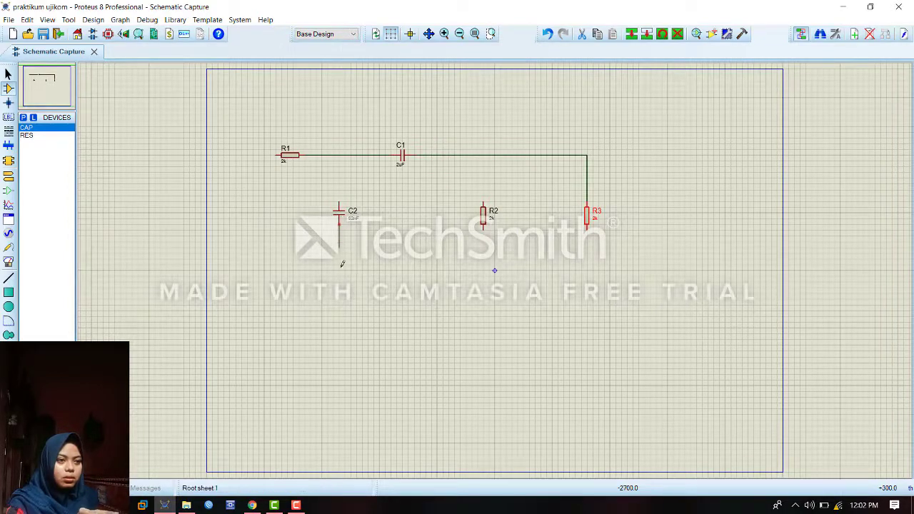
pyautogui.click(588, 228)
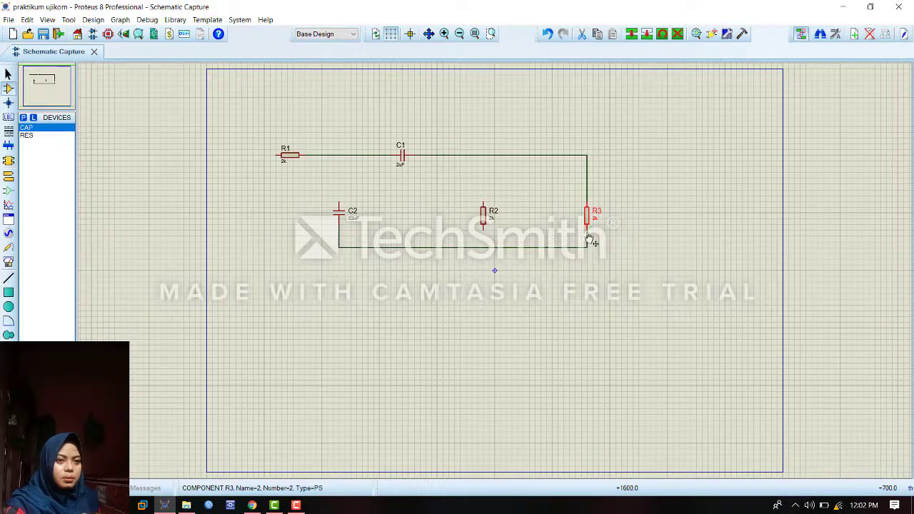
# Step: Connect R2 between the upper and lower wires, and join the upper pin of C2 to the wire between R1 and C1
pyautogui.click(484, 202)
pyautogui.click(484, 154)
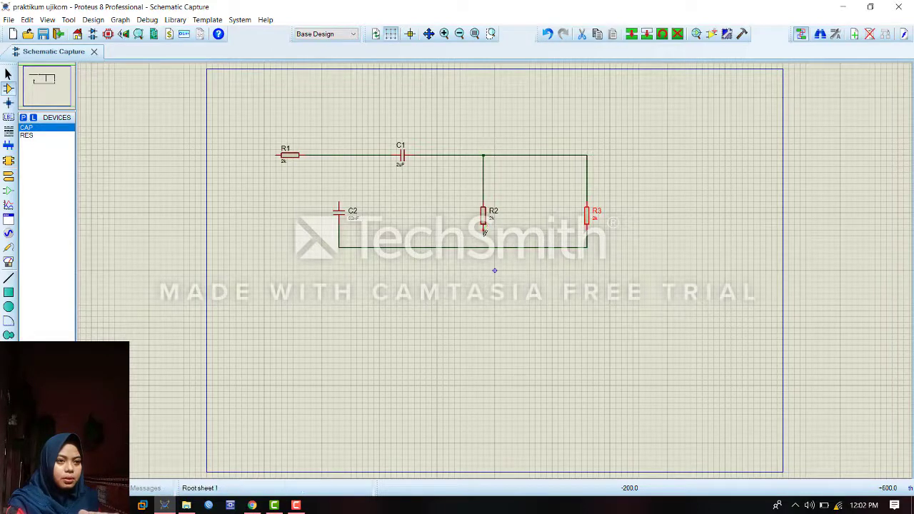
pyautogui.click(340, 202)
pyautogui.click(339, 154)
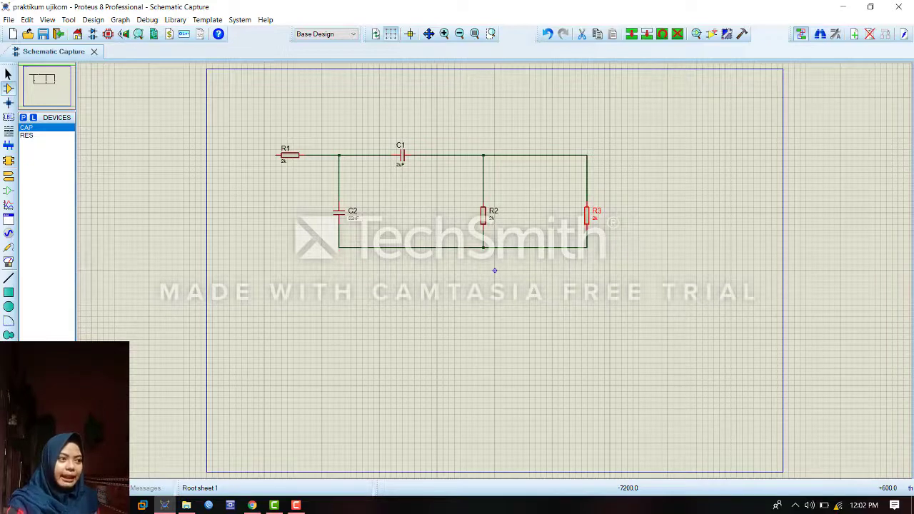
# Step: Place a GROUND terminal below R2 and connect it to the lower wire at the R2 junction
pyautogui.click(9, 177)
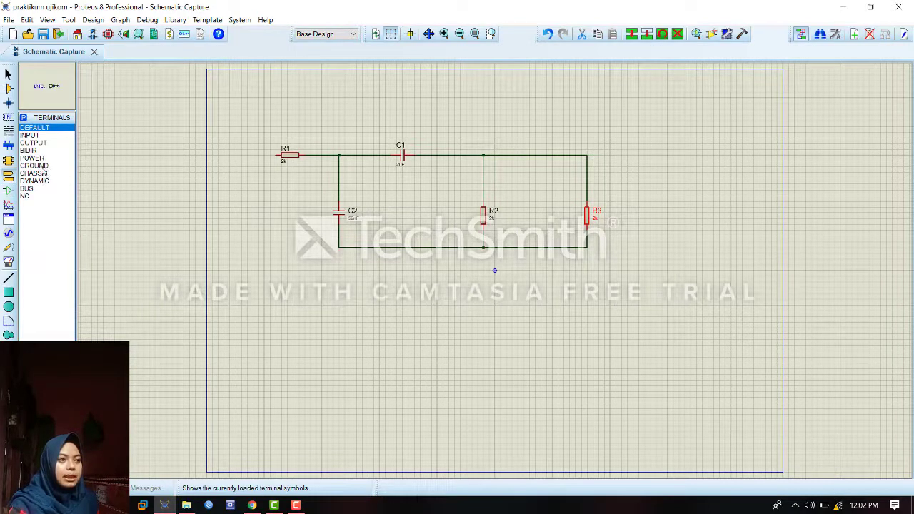
pyautogui.click(41, 165)
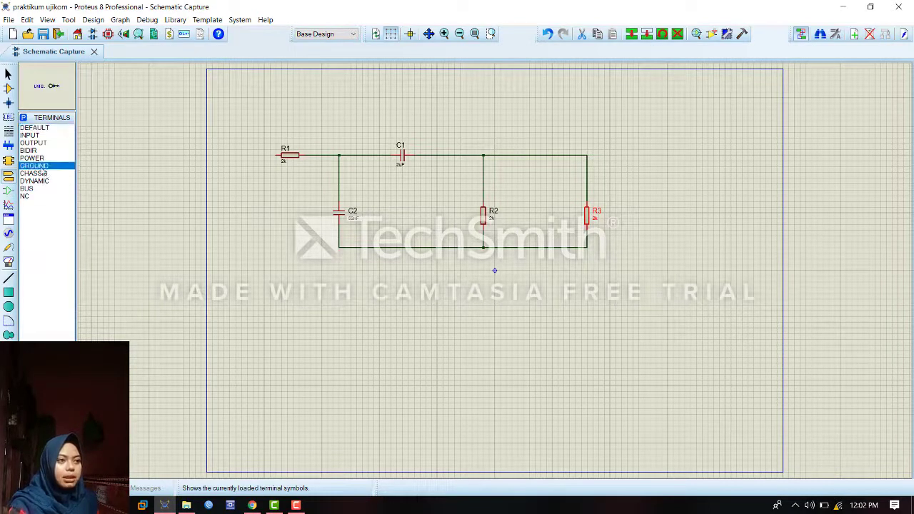
pyautogui.click(487, 267)
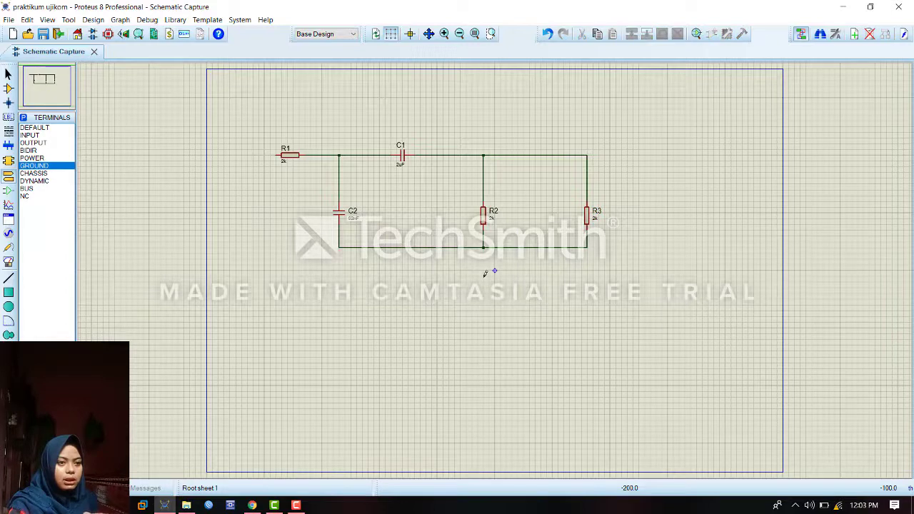
pyautogui.click(483, 276)
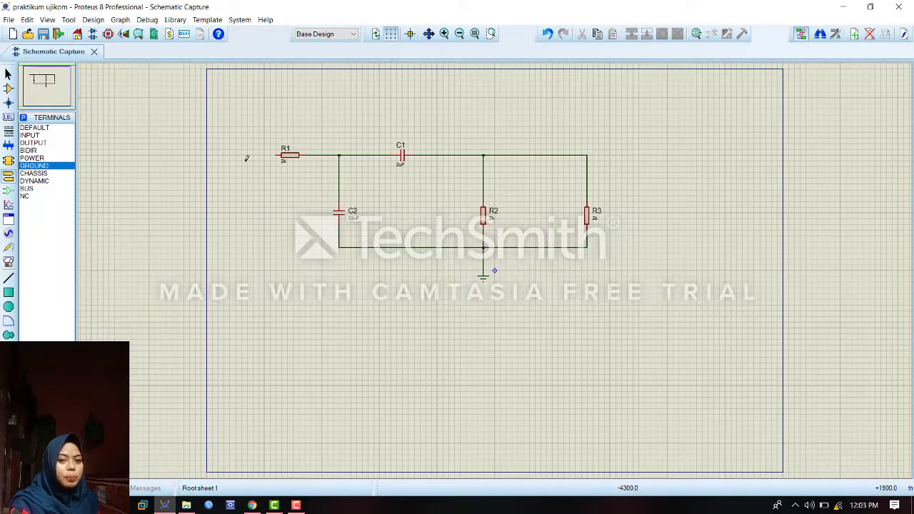
# Step: Place a SINE generator left of R1 and wire it to the free pin of R1
pyautogui.click(8, 234)
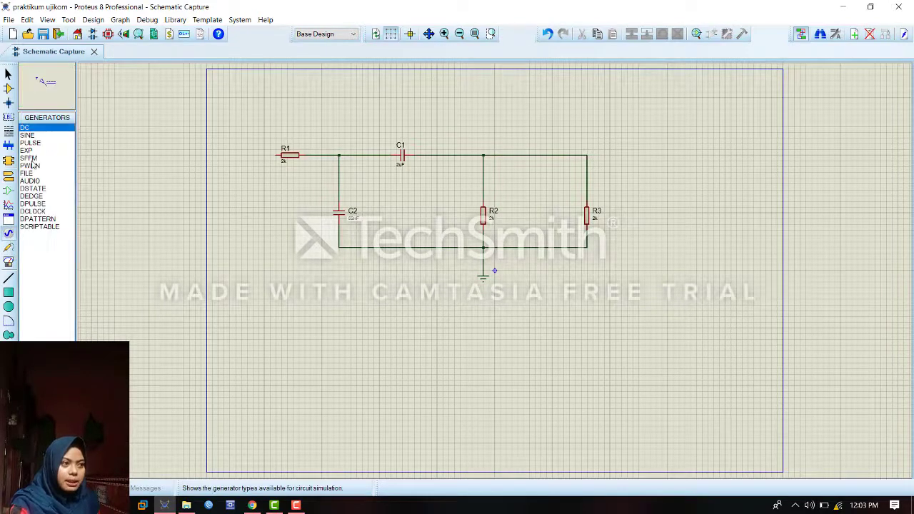
pyautogui.click(28, 136)
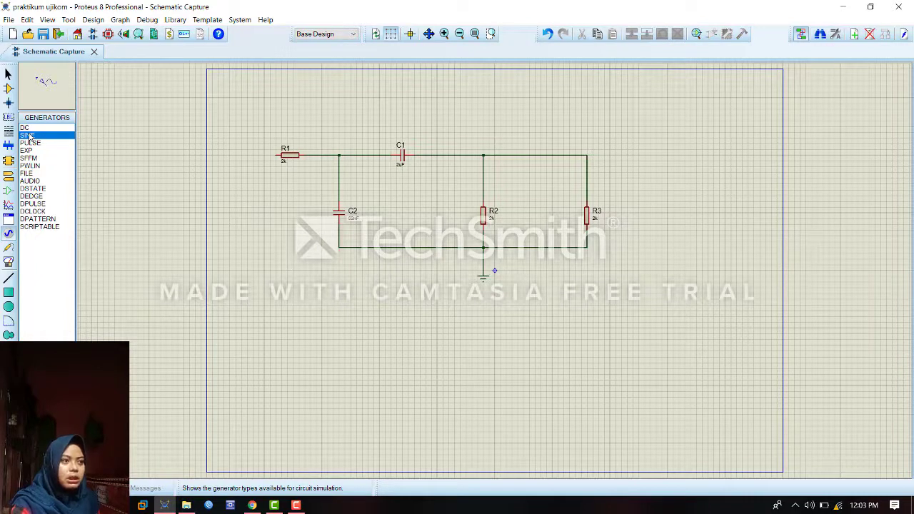
pyautogui.click(236, 152)
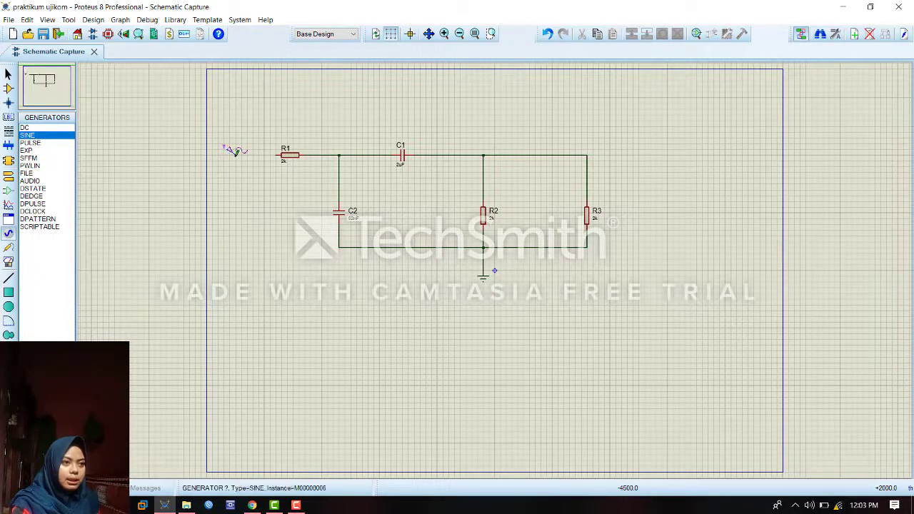
pyautogui.click(239, 151)
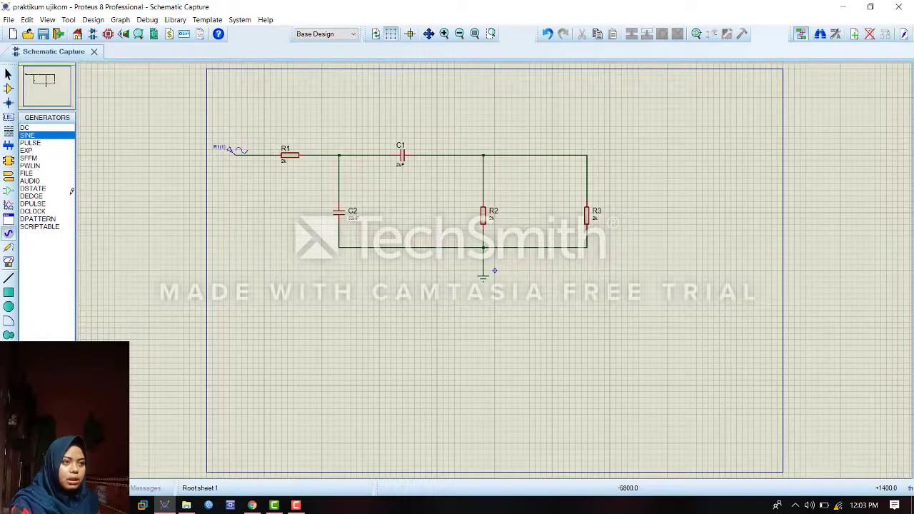
# Step: Place a VOLTAGE probe beyond R3's upper corner and wire it to the upper wire at R3, redrawing the first connection
pyautogui.click(9, 249)
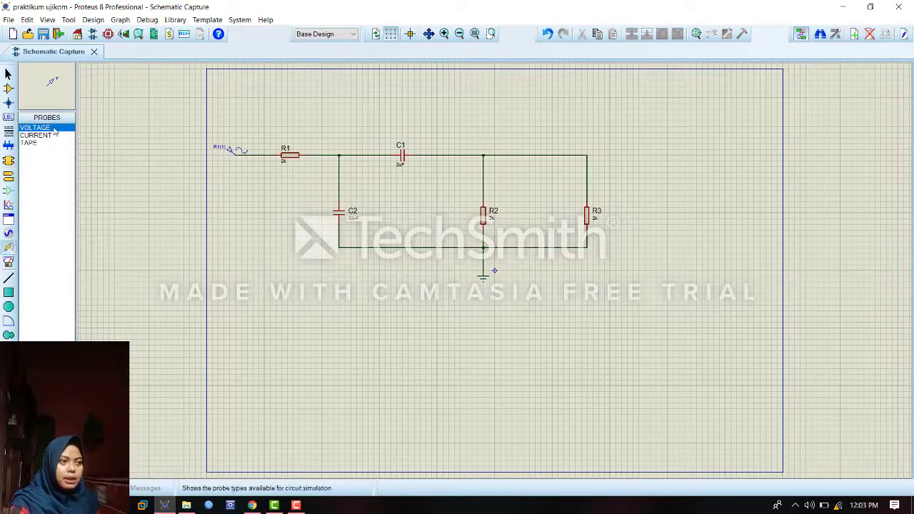
pyautogui.click(624, 152)
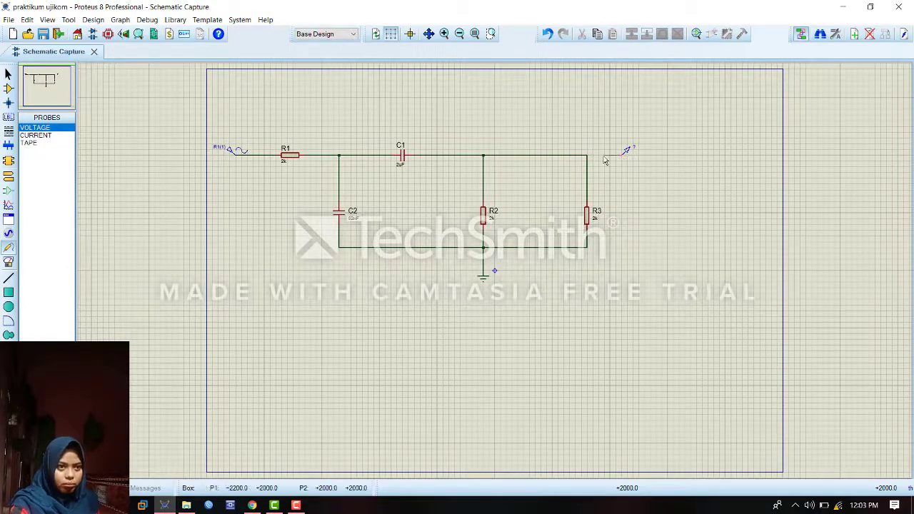
pyautogui.click(587, 154)
pyautogui.click(621, 154)
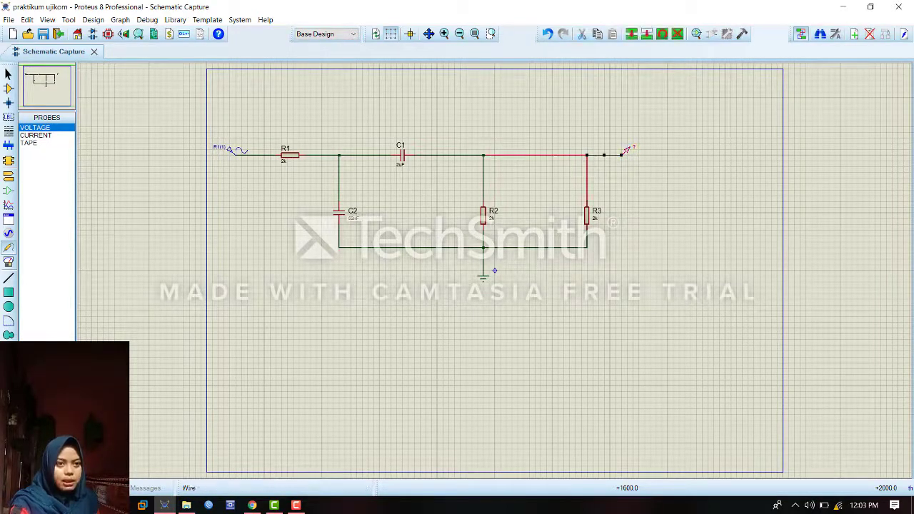
pyautogui.press('Delete')
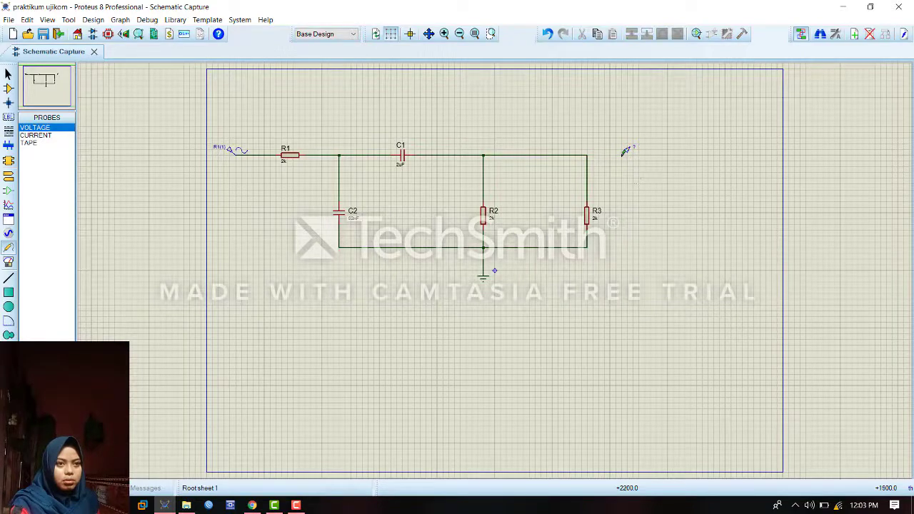
pyautogui.click(621, 155)
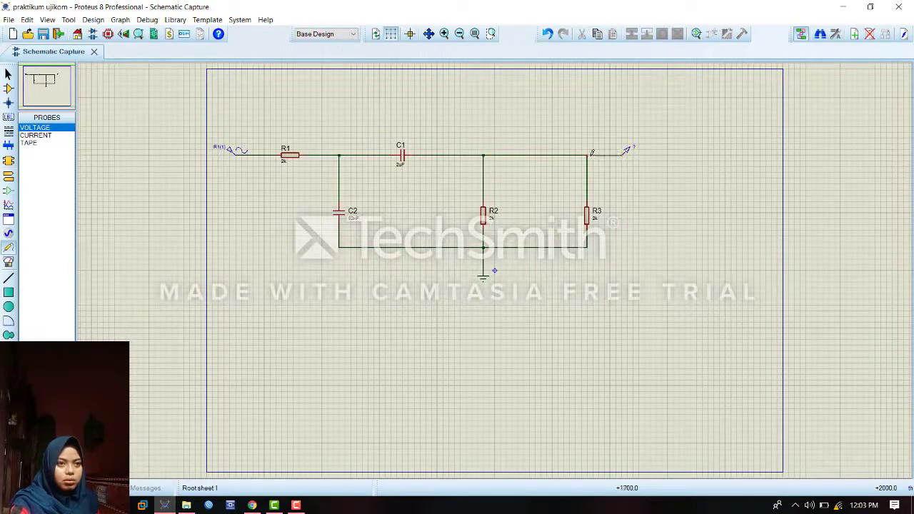
pyautogui.click(587, 154)
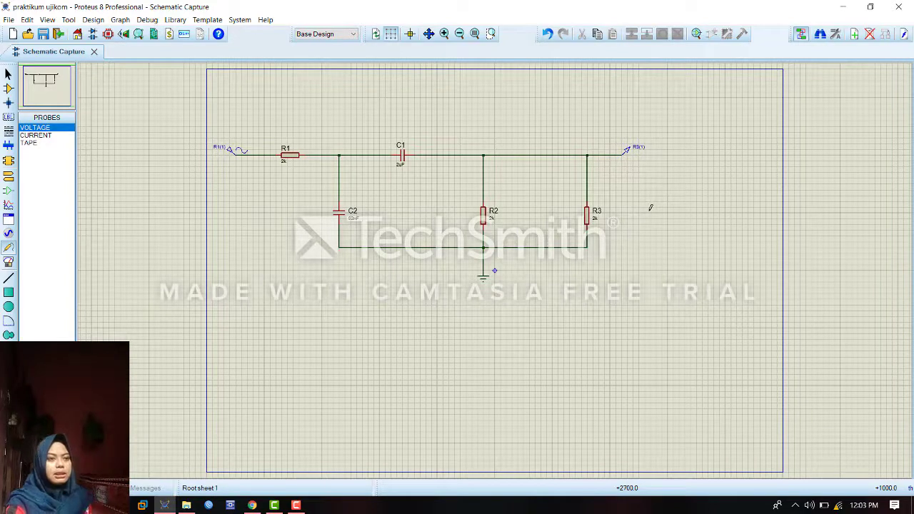
# Step: Name the sine generator input and set its amplitude to 5 V and its frequency to 1M Hz
pyautogui.doubleClick(234, 156)
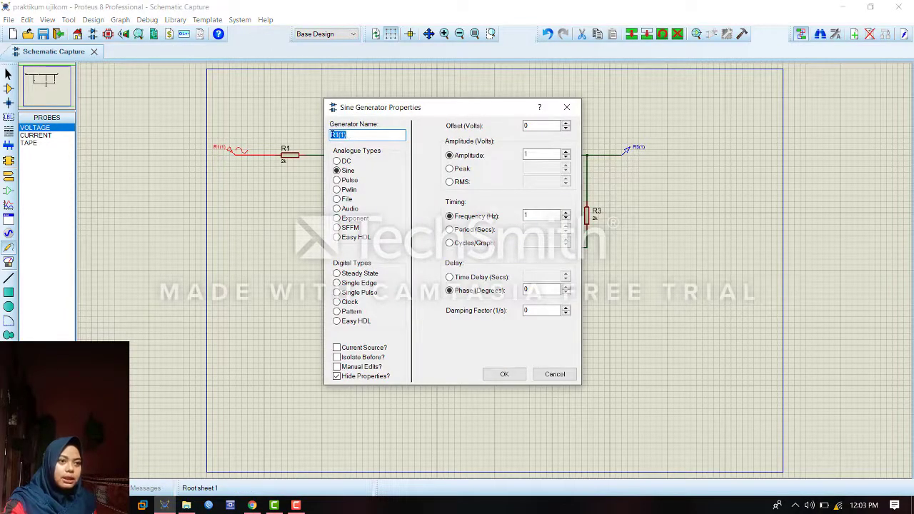
pyautogui.write('input')
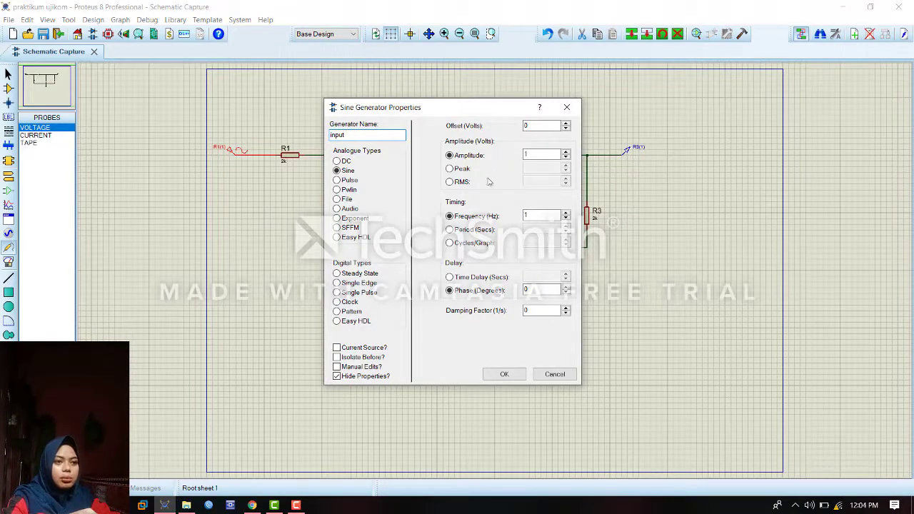
pyautogui.doubleClick(535, 155)
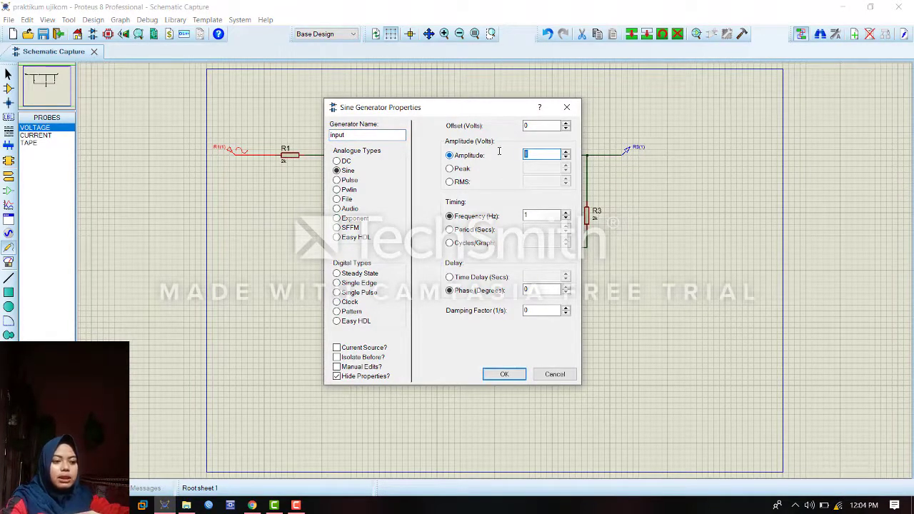
pyautogui.write('5')
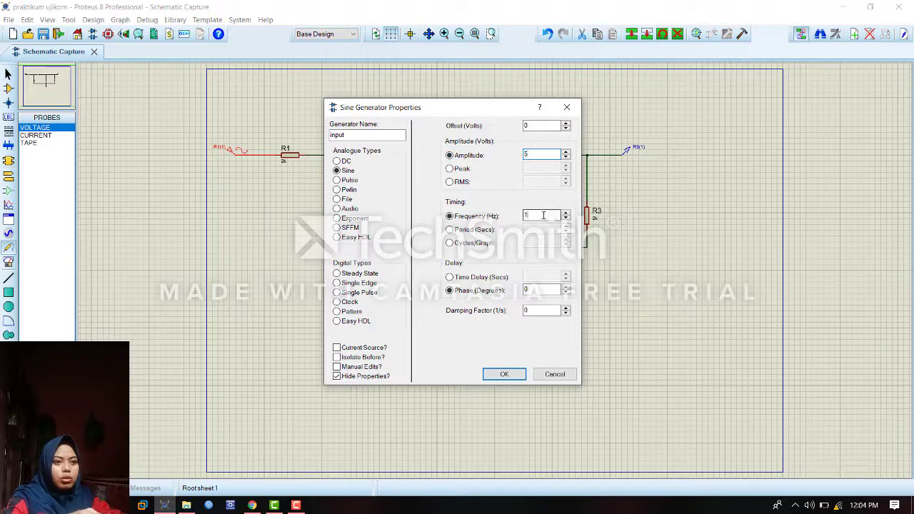
pyautogui.click(543, 215)
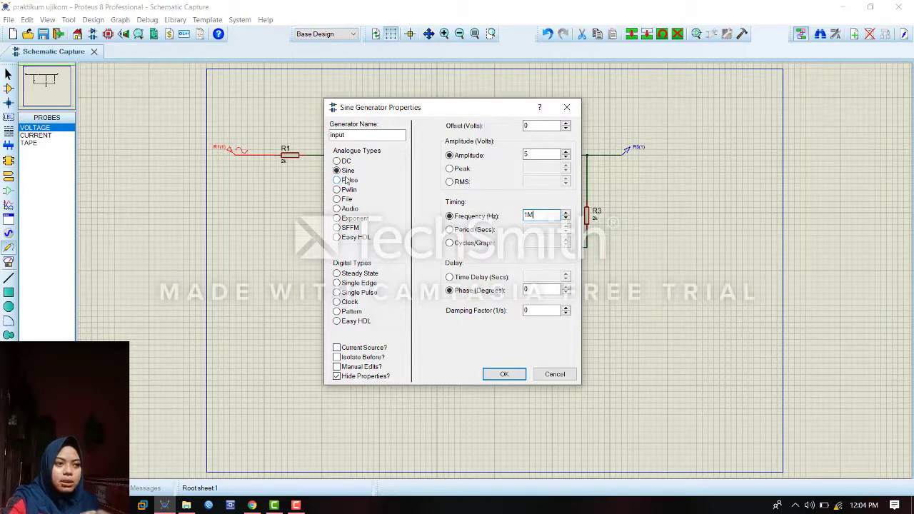
pyautogui.click(504, 374)
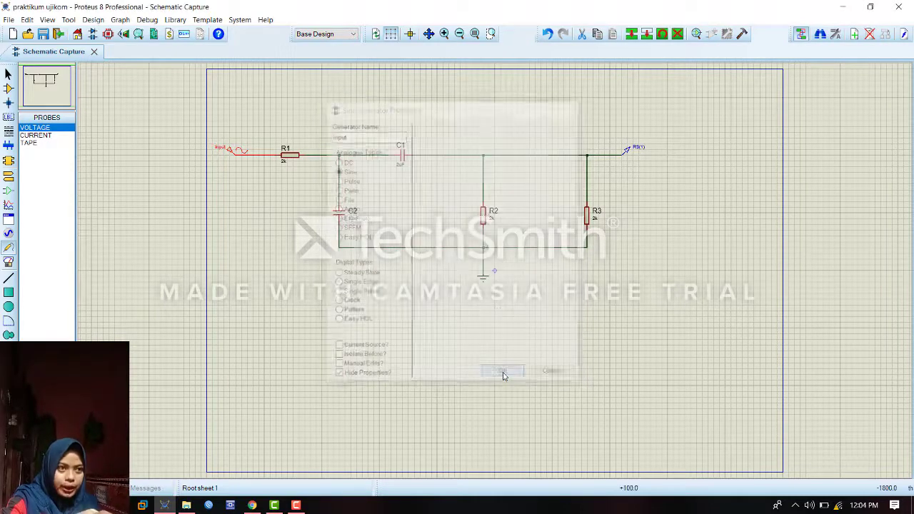
# Step: Rename the voltage probe as output
pyautogui.doubleClick(640, 152)
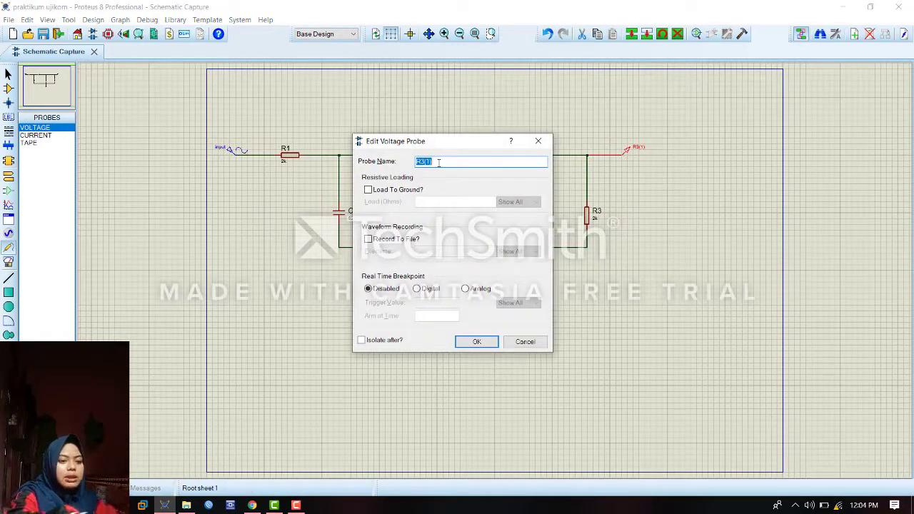
pyautogui.write('output')
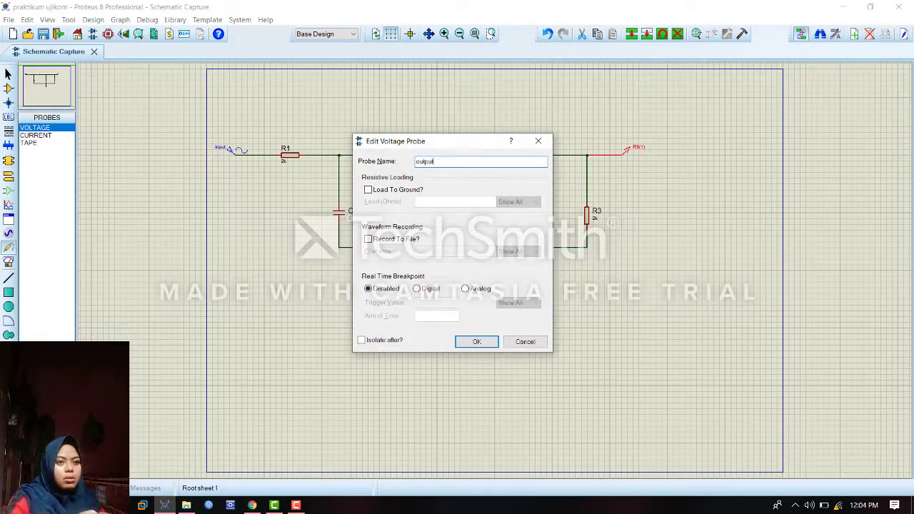
pyautogui.click(479, 341)
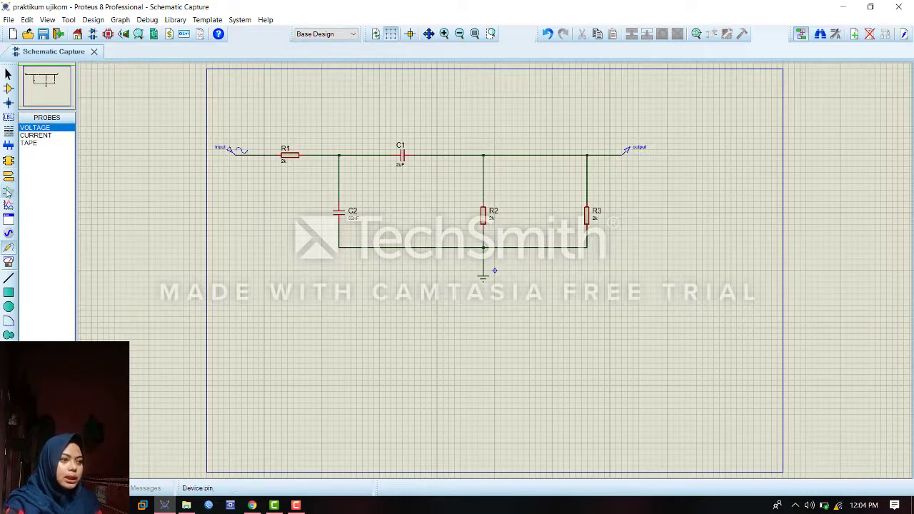
# Step: Place a wide FREQUENCY graph in the empty area below the circuit
pyautogui.click(7, 207)
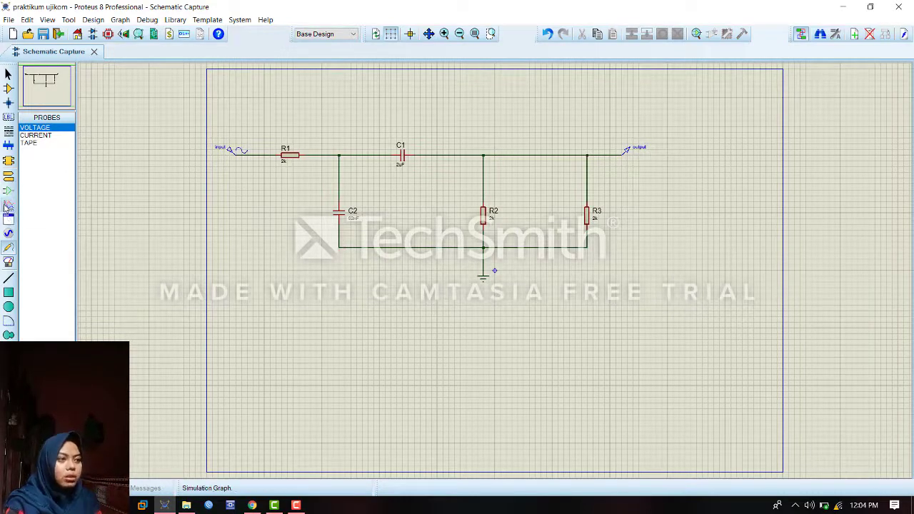
pyautogui.click(43, 150)
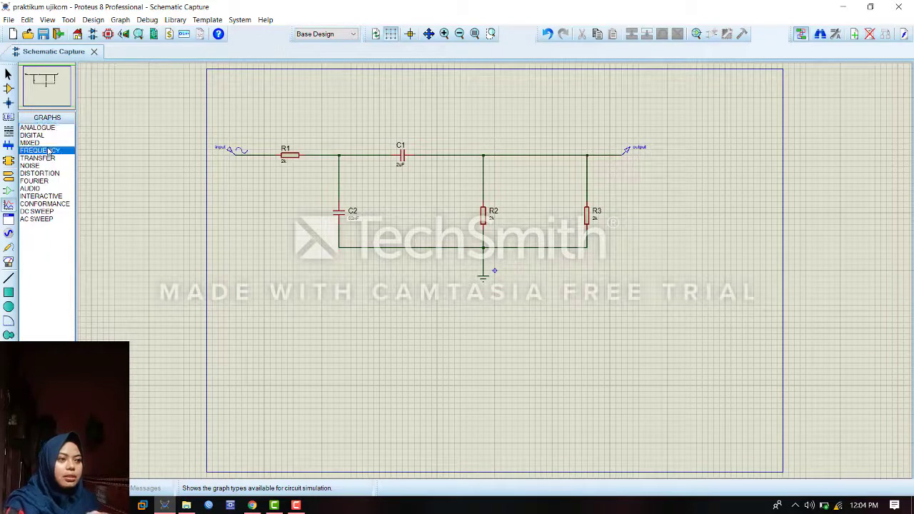
pyautogui.moveTo(322, 321); pyautogui.dragTo(613, 419)
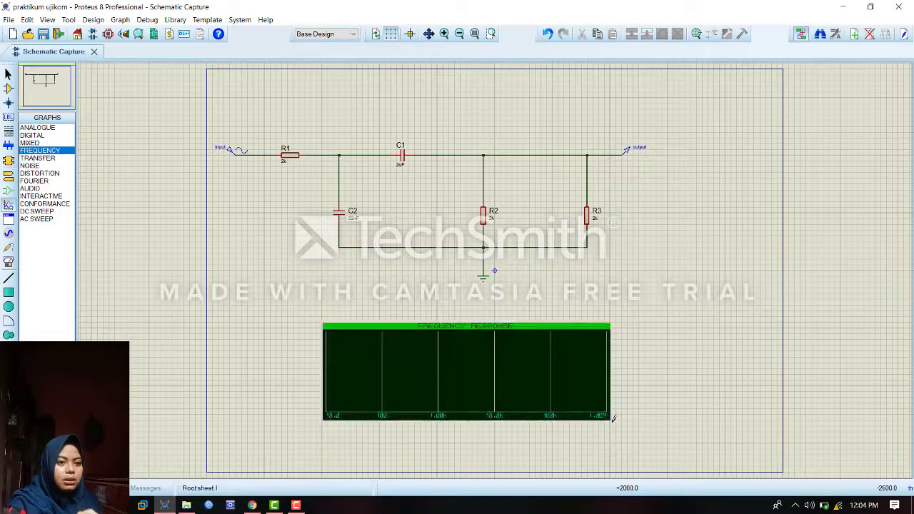
# Step: Start adding a phasor trace to the frequency graph and name it respond frequency
pyautogui.click(452, 365)
pyautogui.rightClick(462, 354)
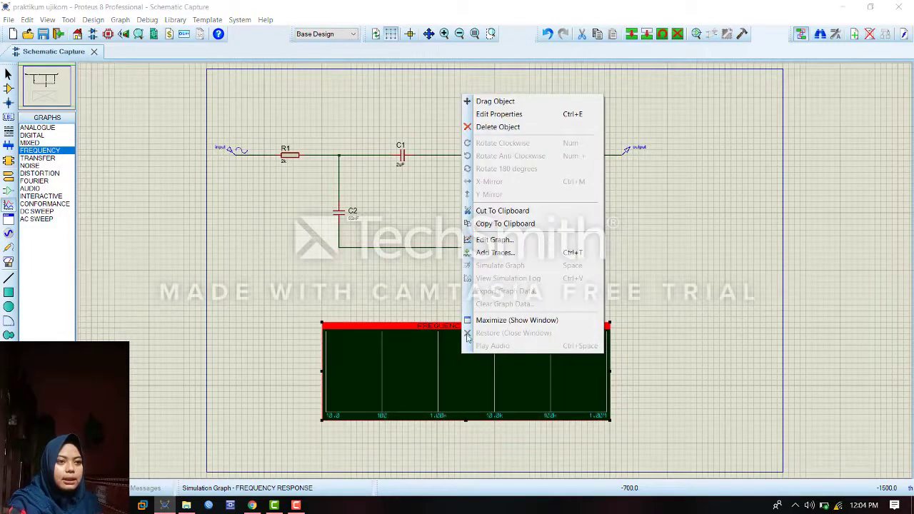
pyautogui.click(500, 254)
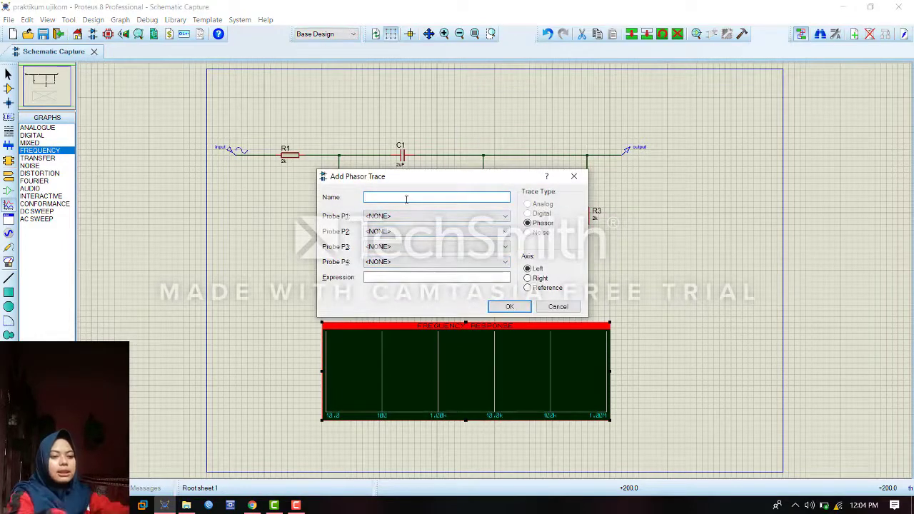
pyautogui.write('respons')
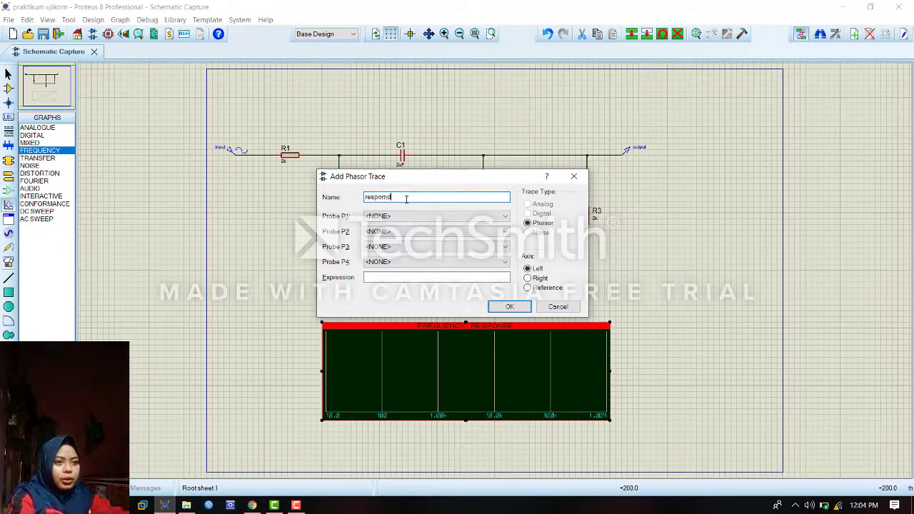
pyautogui.press('BackSpace')
pyautogui.press('BackSpace')
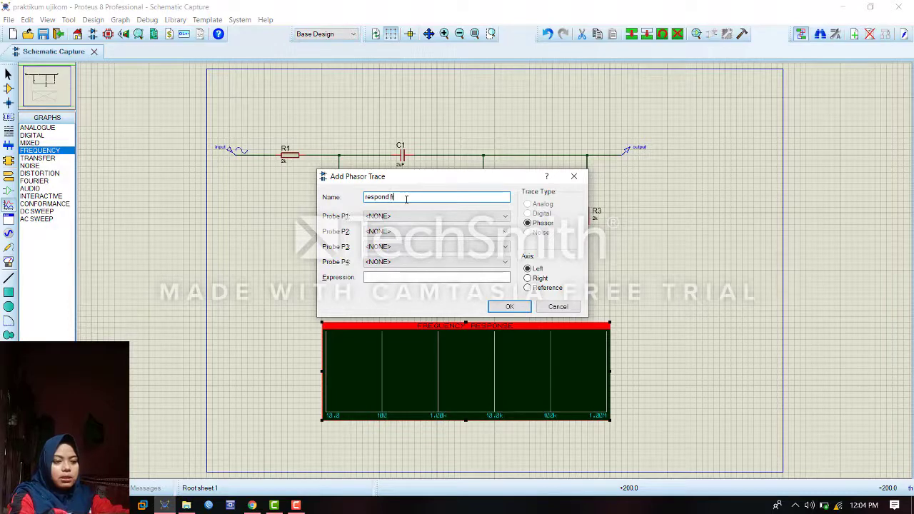
pyautogui.write('equency')
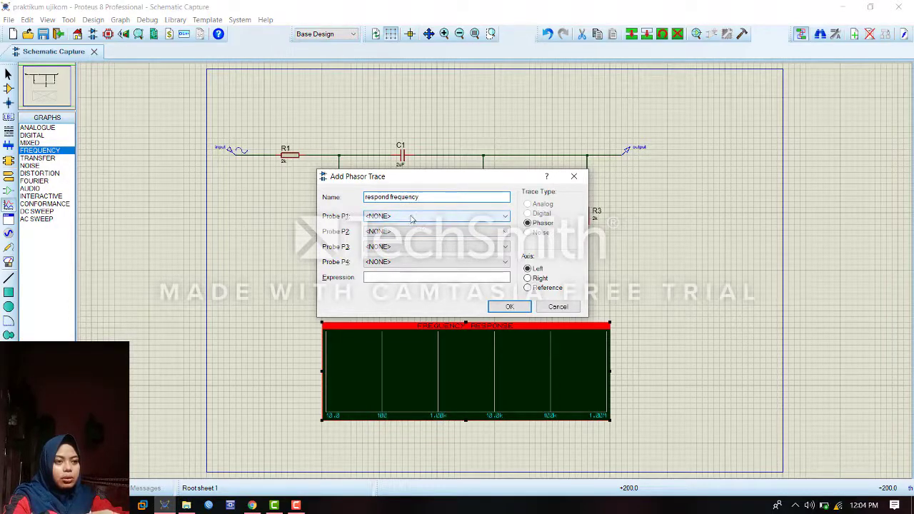
# Step: Assign input to probe P1 and output to probe P2, and add the trace with the expression P2/P1
pyautogui.click(413, 216)
pyautogui.click(412, 238)
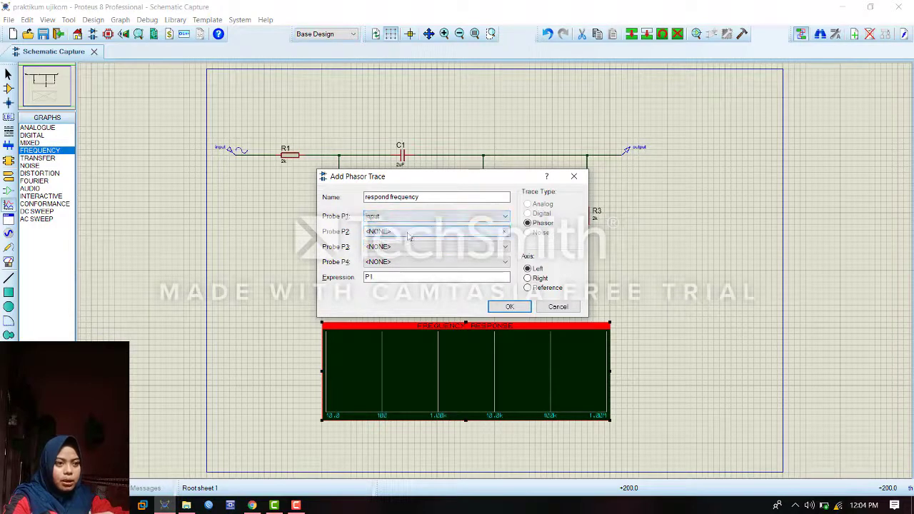
pyautogui.click(407, 231)
pyautogui.click(409, 258)
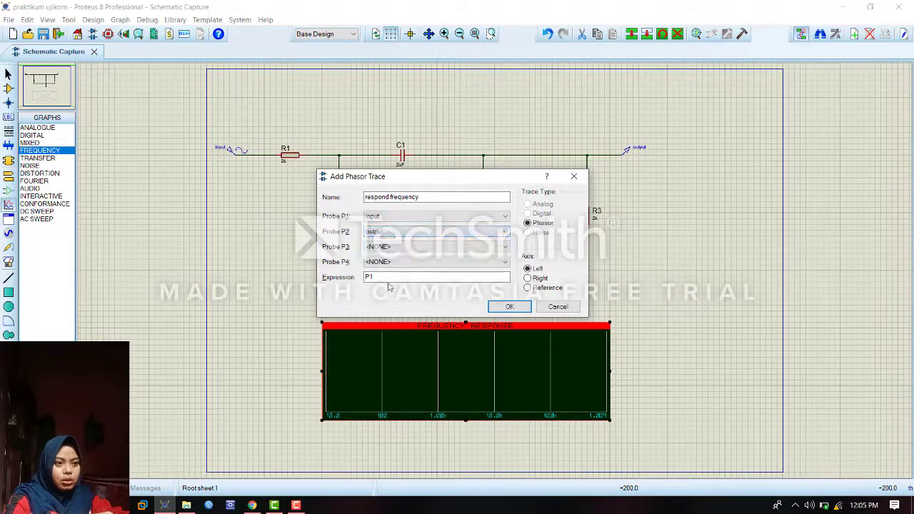
pyautogui.doubleClick(369, 277)
pyautogui.write('P')
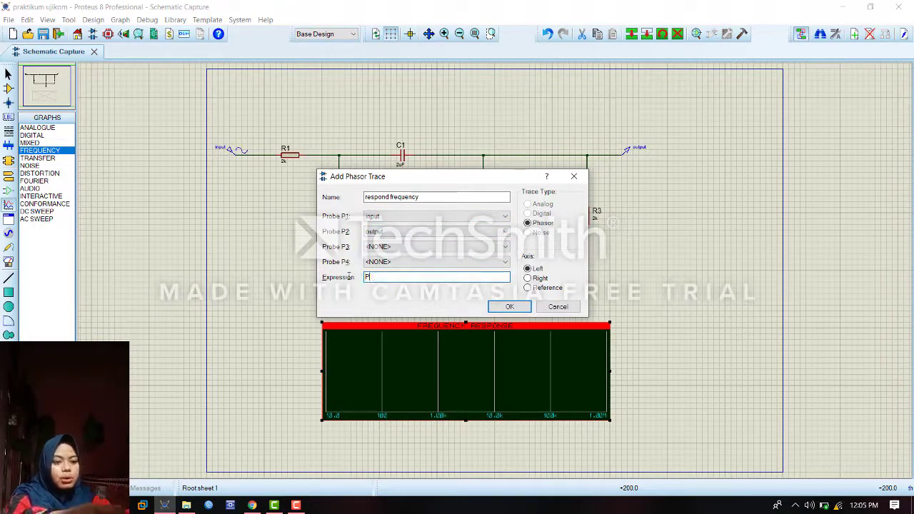
pyautogui.write('2/P1')
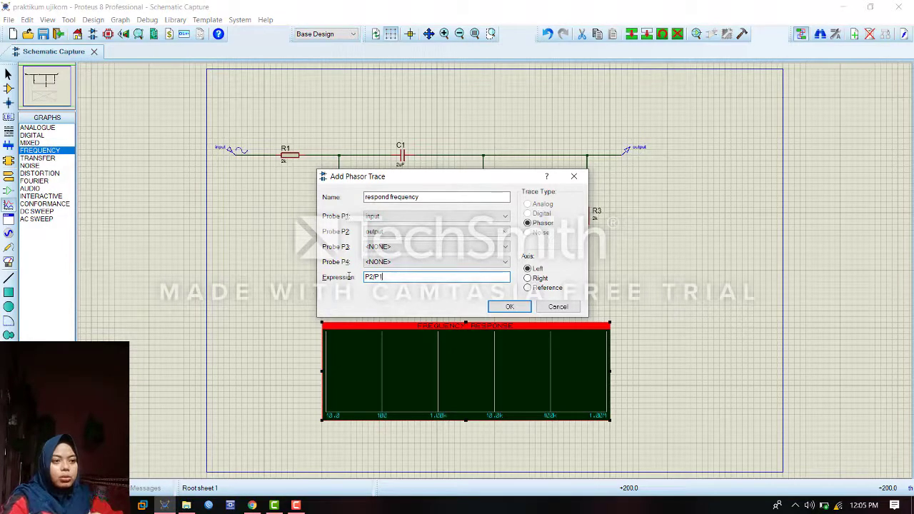
pyautogui.click(509, 307)
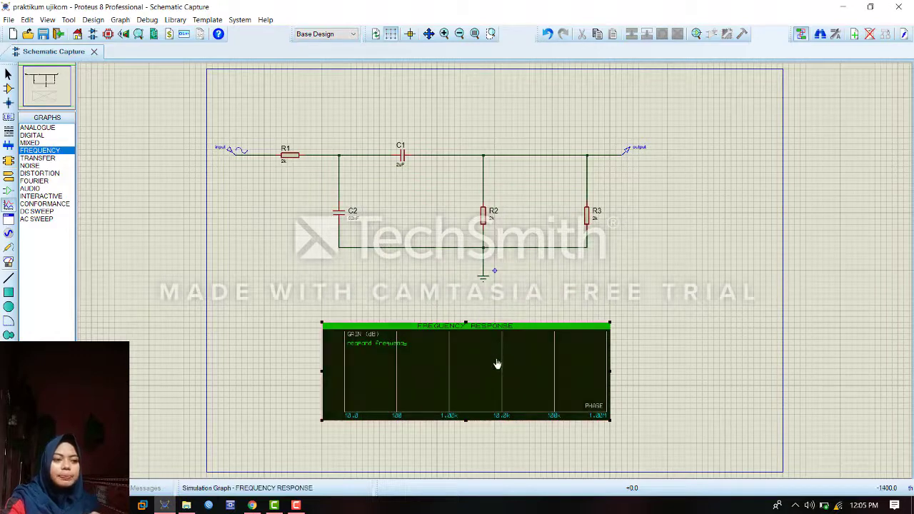
# Step: Set the frequency graph's reference to input, its start frequency to 600 and its stop frequency to 10G
pyautogui.rightClick(437, 367)
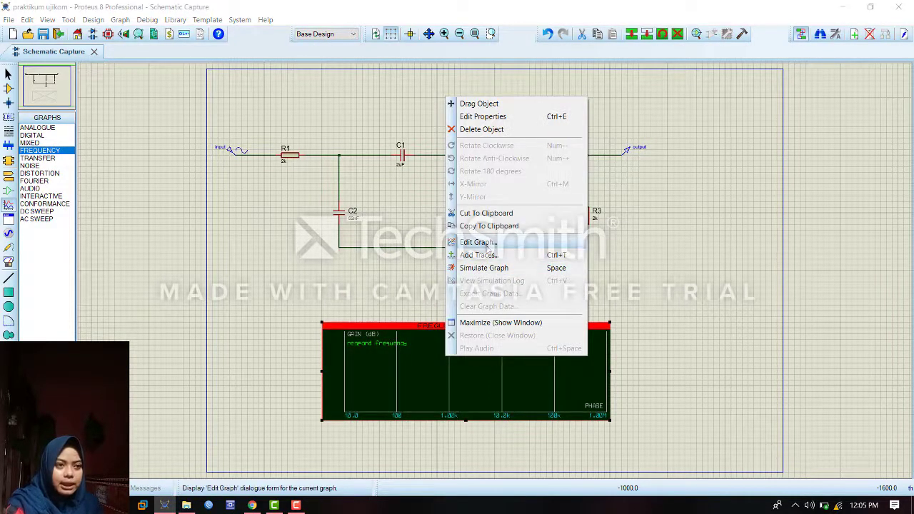
pyautogui.click(486, 243)
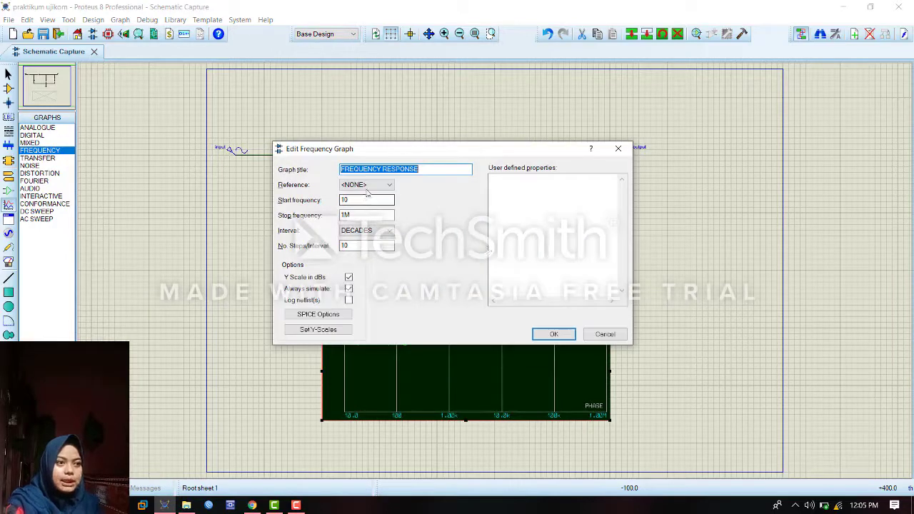
pyautogui.click(367, 187)
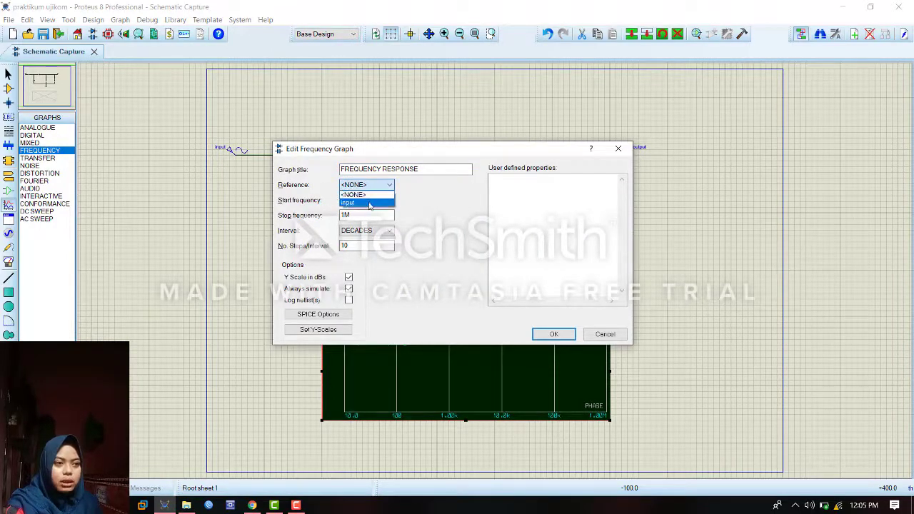
pyautogui.click(370, 204)
pyautogui.click(355, 201)
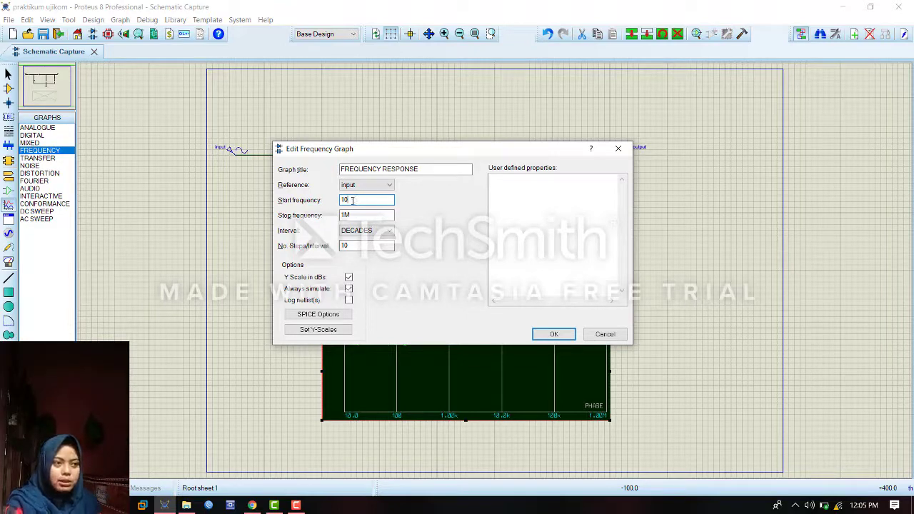
pyautogui.moveTo(356, 201); pyautogui.dragTo(332, 197)
pyautogui.write('600')
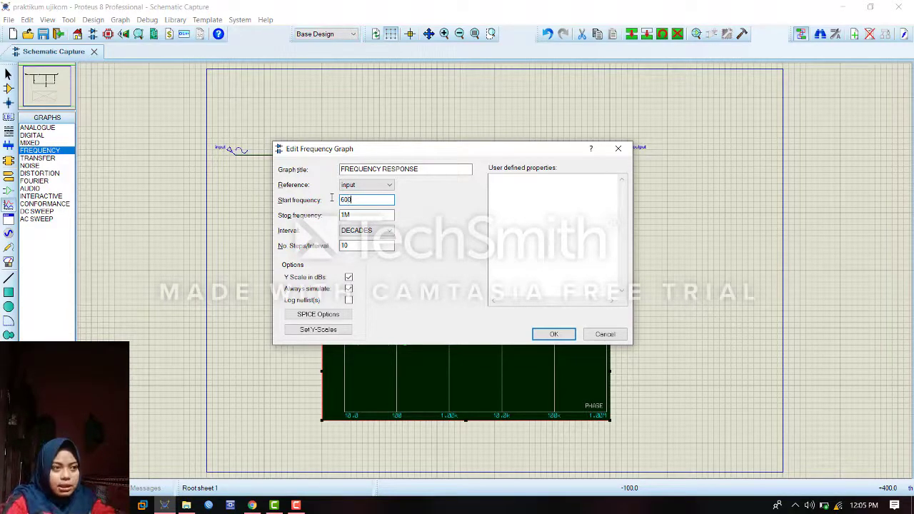
pyautogui.moveTo(357, 216); pyautogui.dragTo(324, 212)
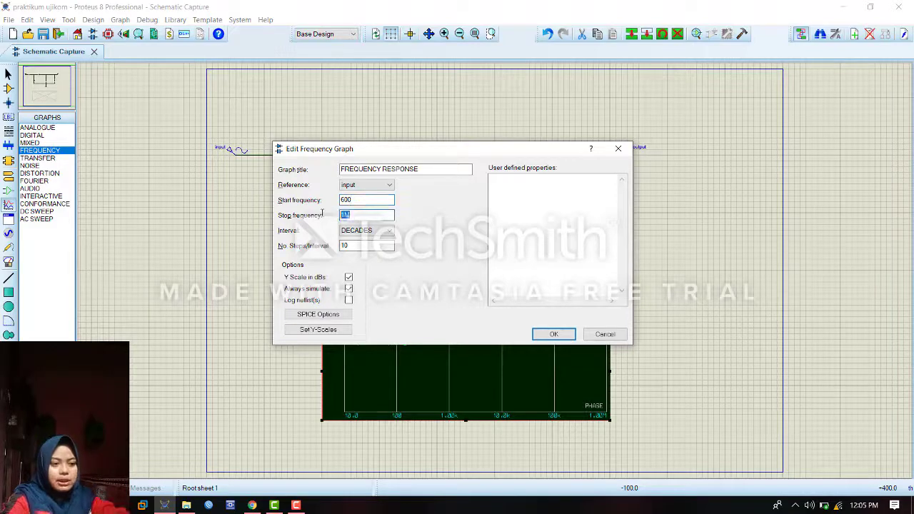
pyautogui.write('1')
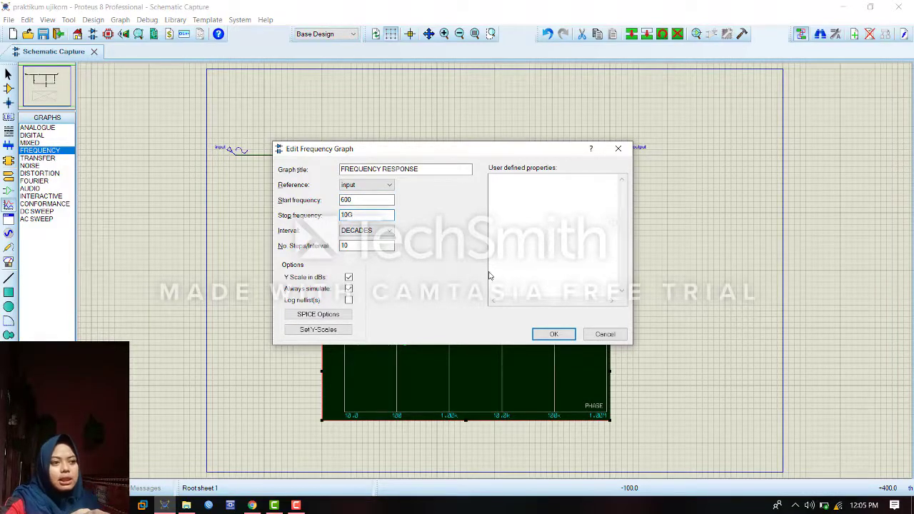
pyautogui.click(554, 335)
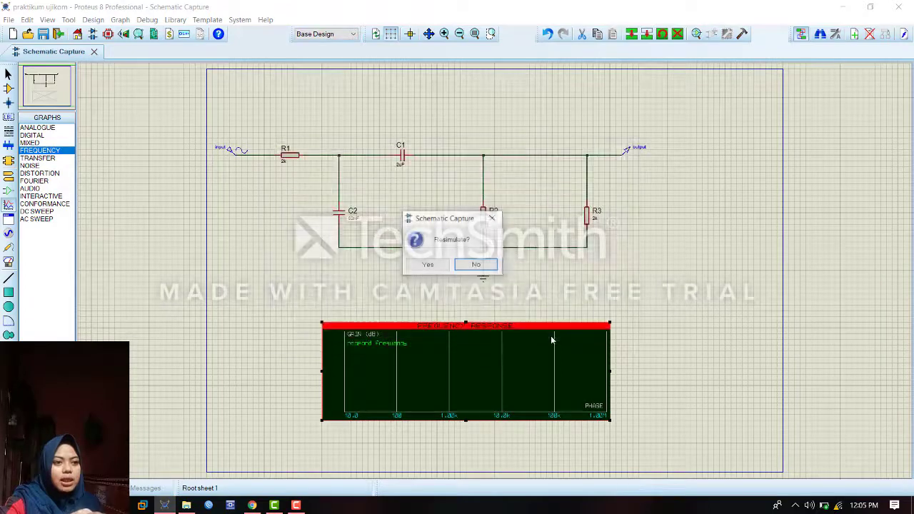
# Step: Simulate the frequency graph to plot the respond frequency trace
pyautogui.click(427, 265)
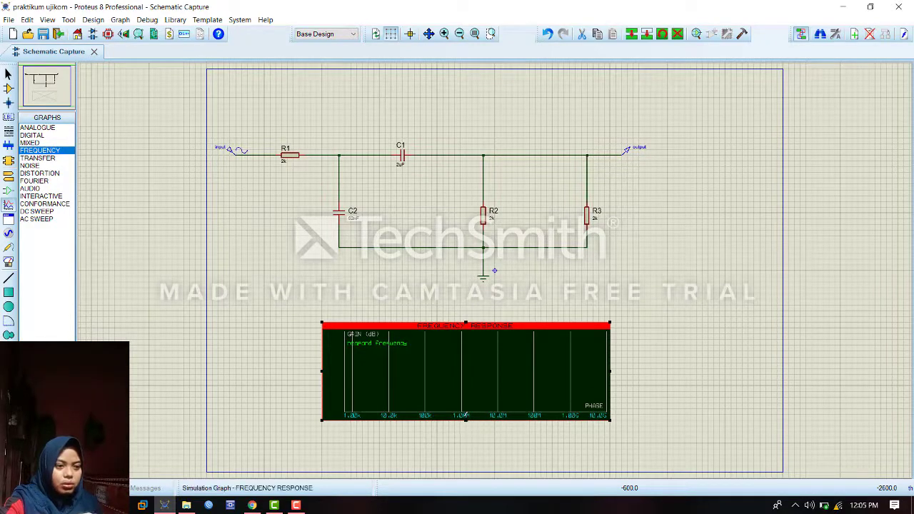
pyautogui.press('space')
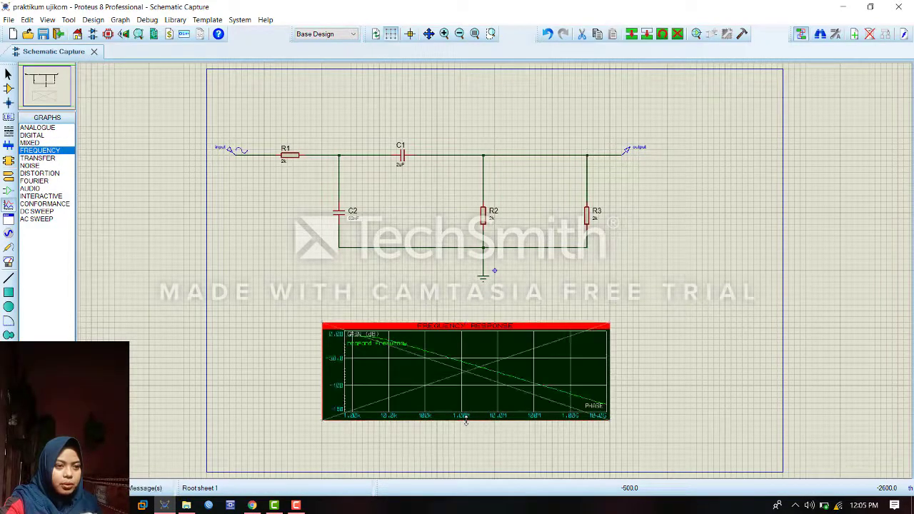